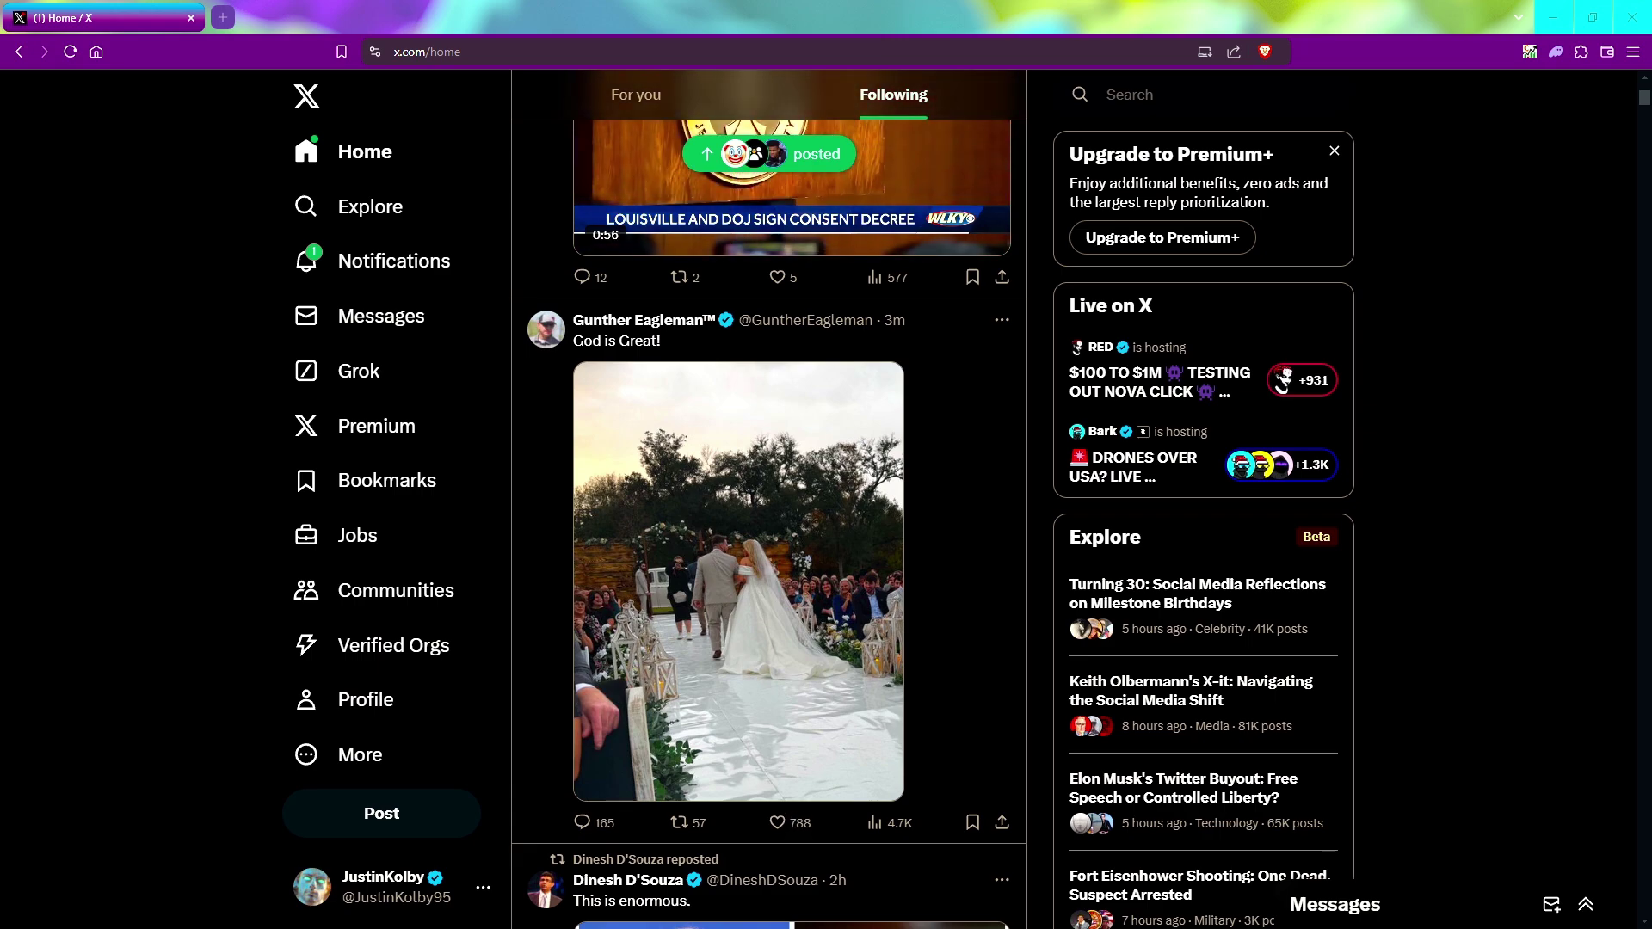
Step: Go to the Lists page via More to see the Crap and Crypto lists
{"action": "left_click", "coordinate": [361, 755]}
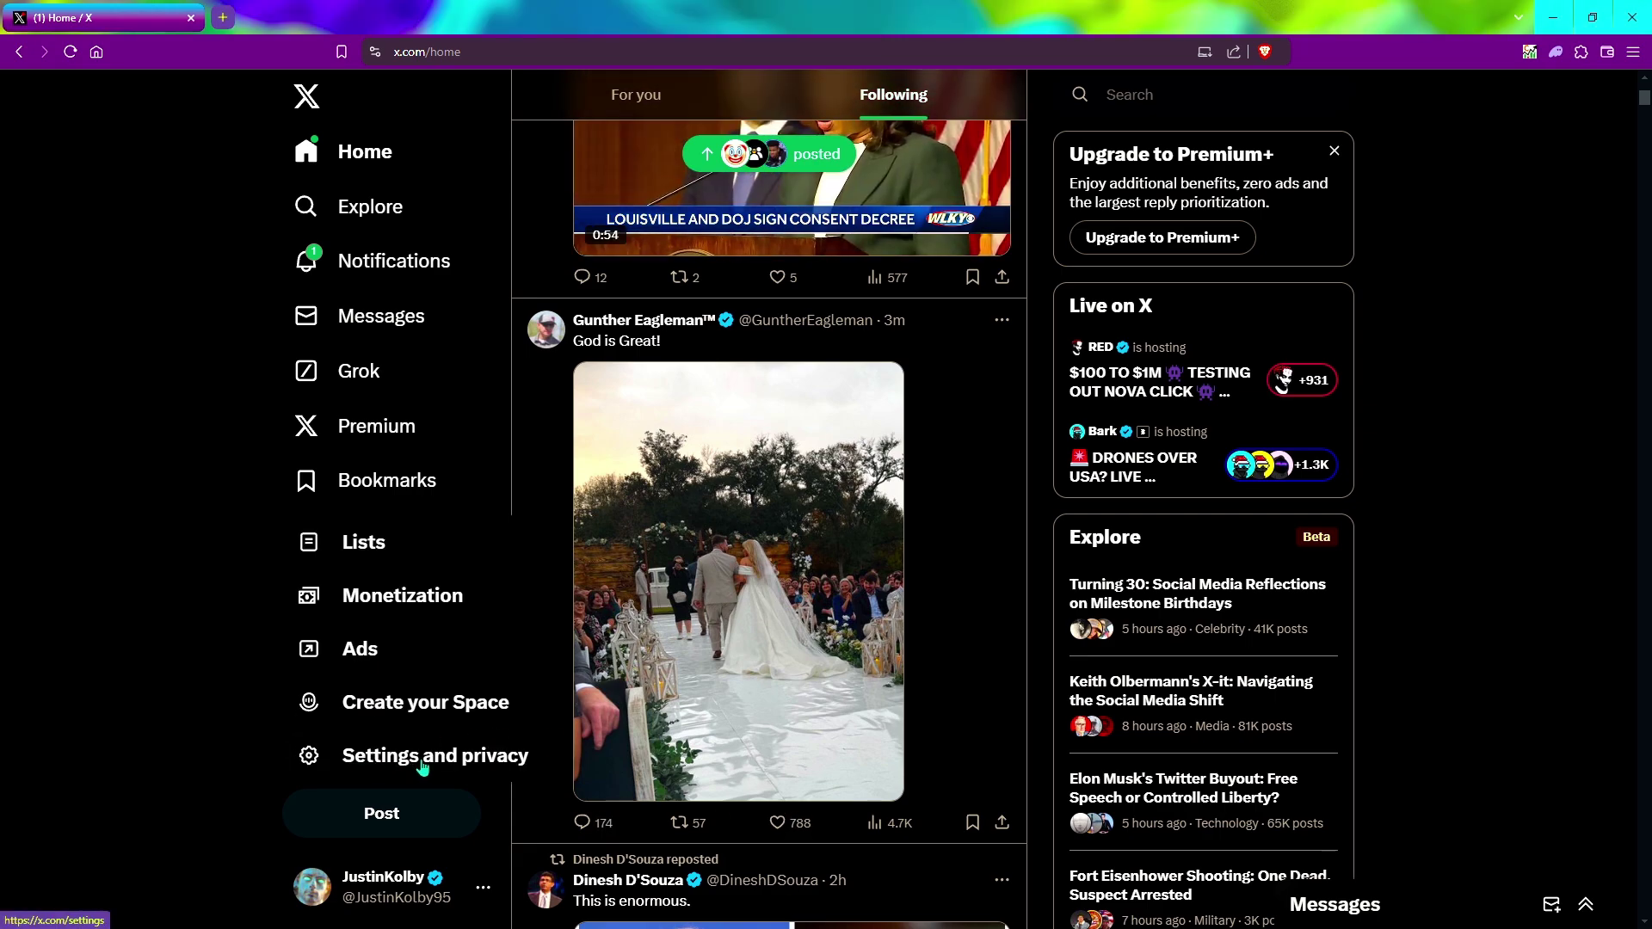
{"action": "left_click", "coordinate": [362, 544]}
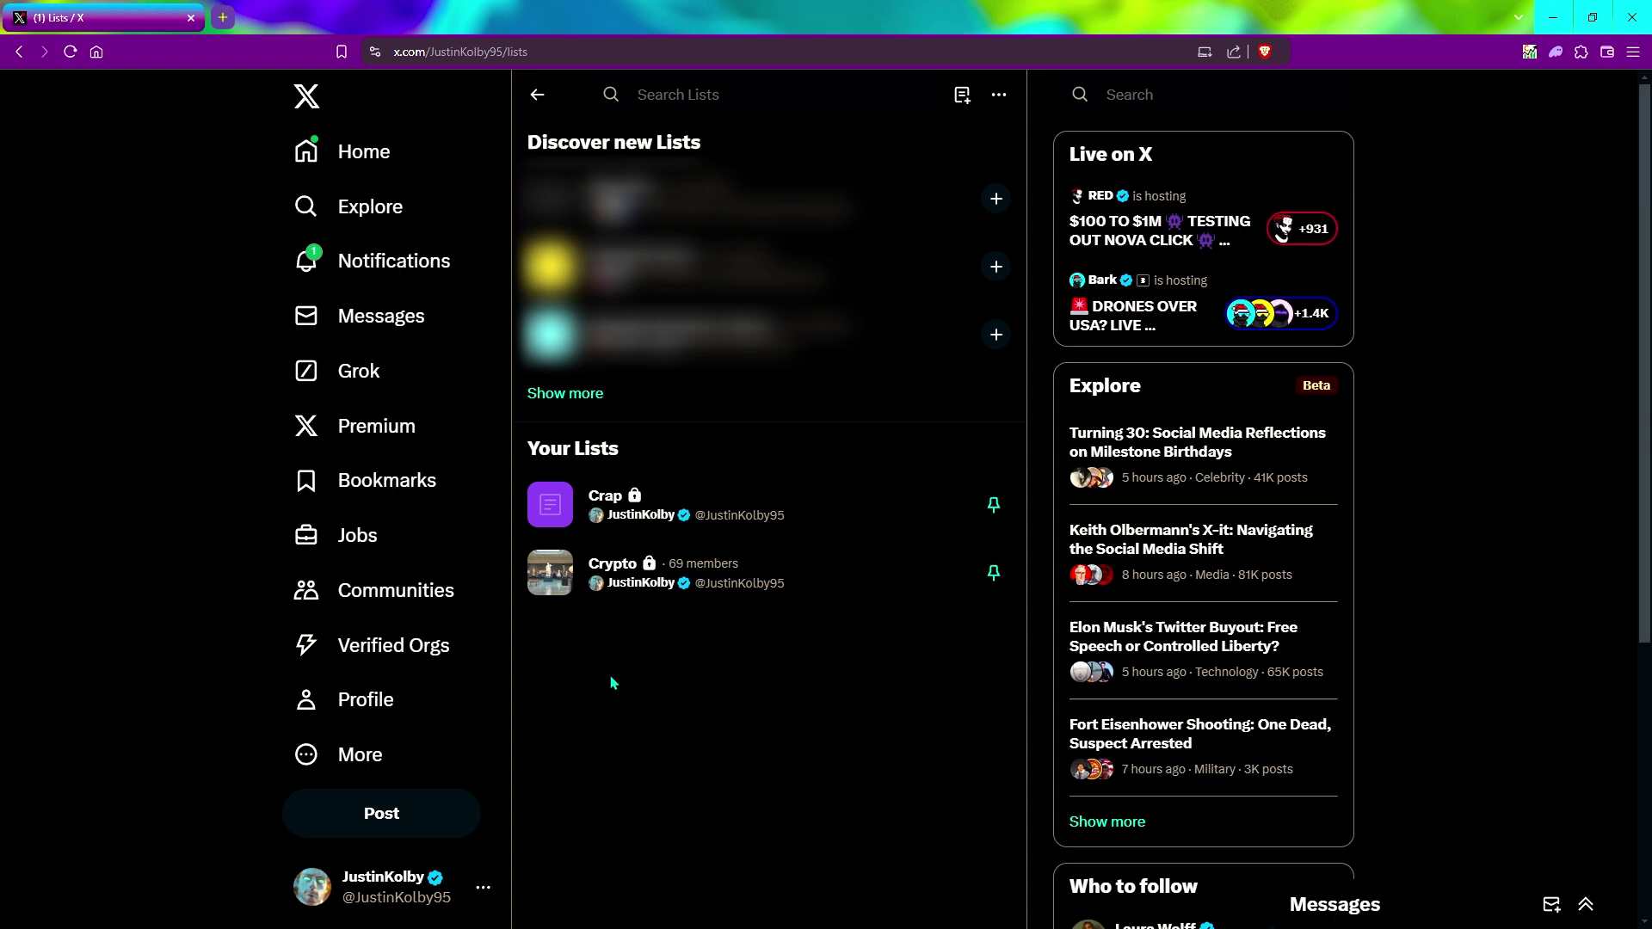
Step: Create a new list named 'crap', mark it private, and continue to member selection
{"action": "left_click", "coordinate": [963, 101]}
{"action": "left_click", "coordinate": [725, 488]}
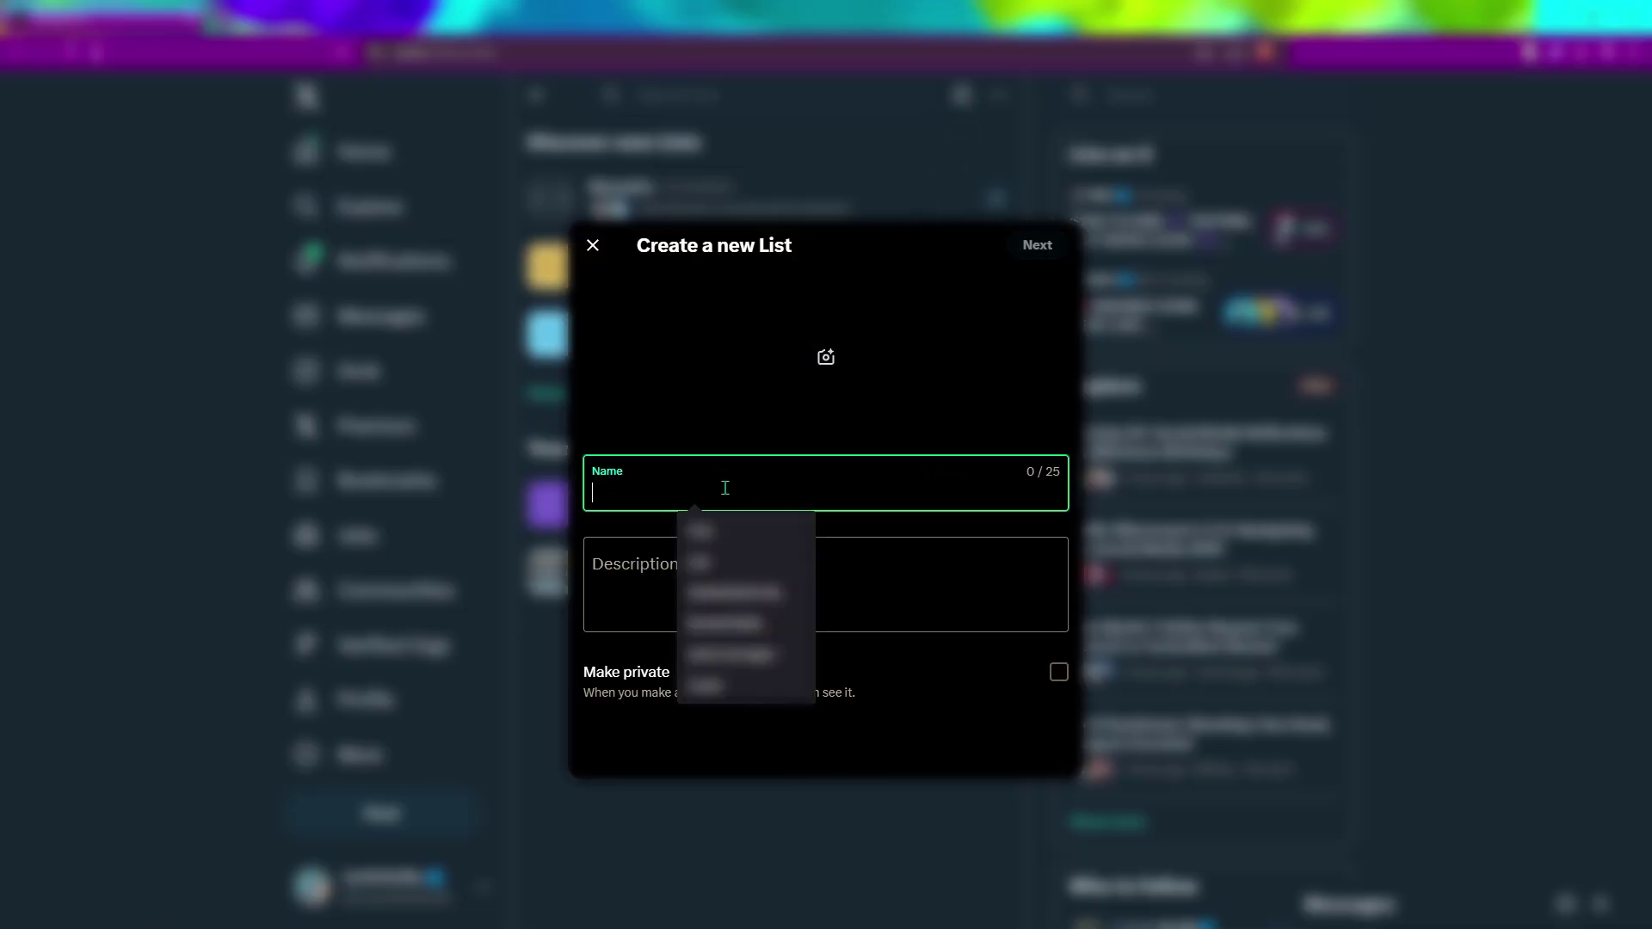
{"action": "type", "text": "crap"}
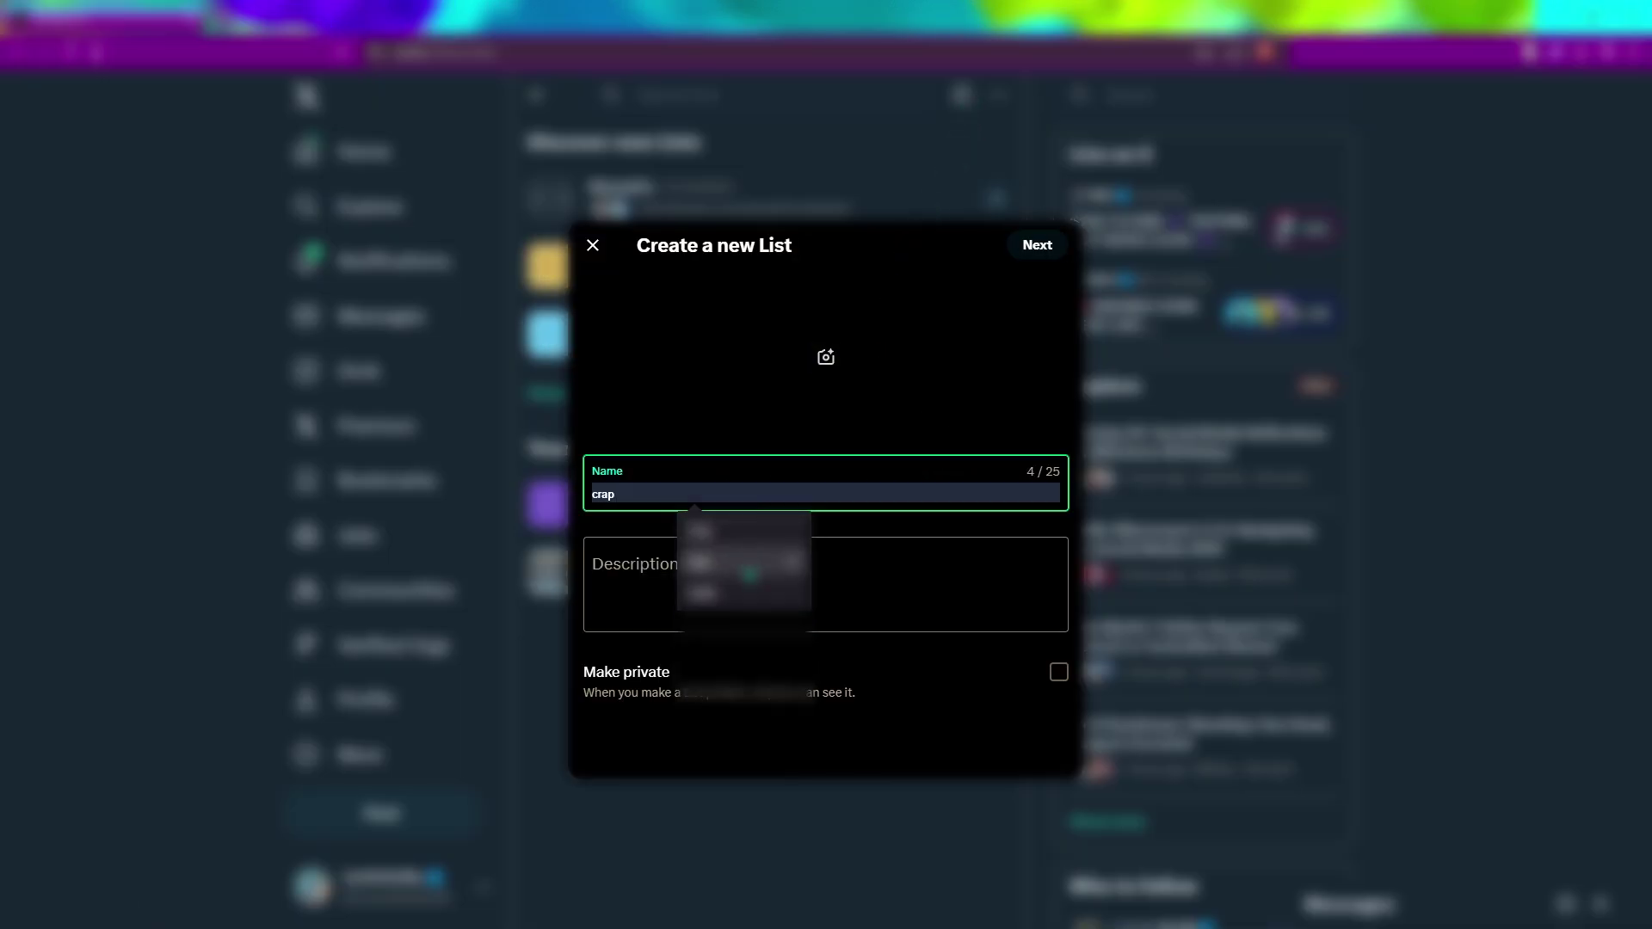
{"action": "left_click", "coordinate": [671, 601]}
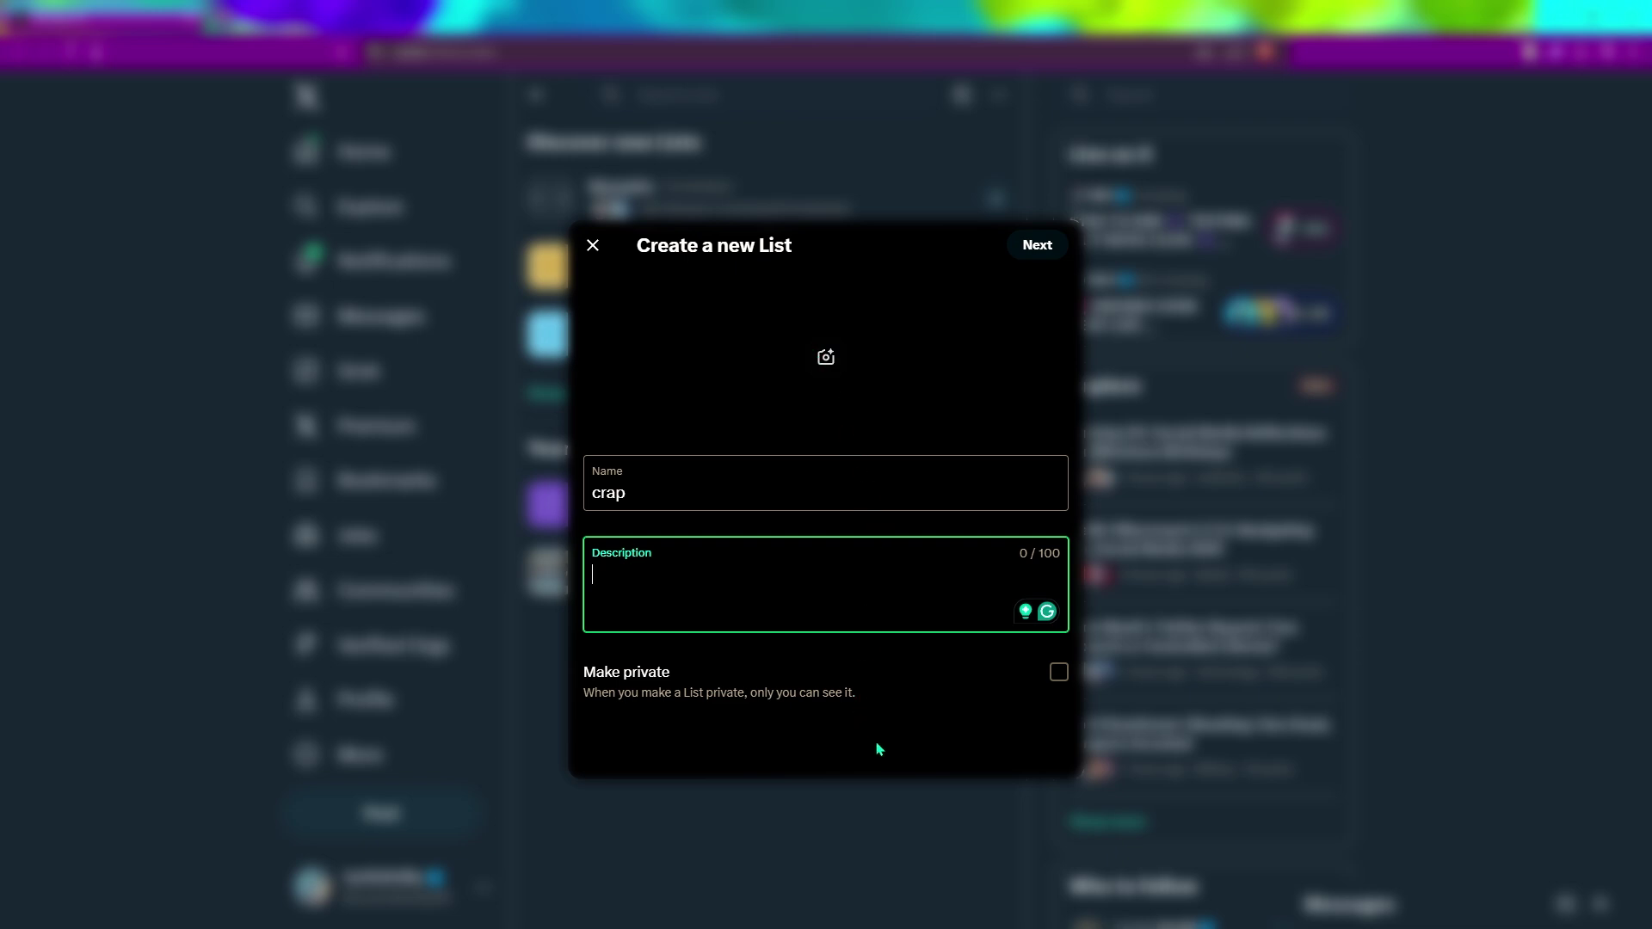
{"action": "left_click", "coordinate": [1059, 672]}
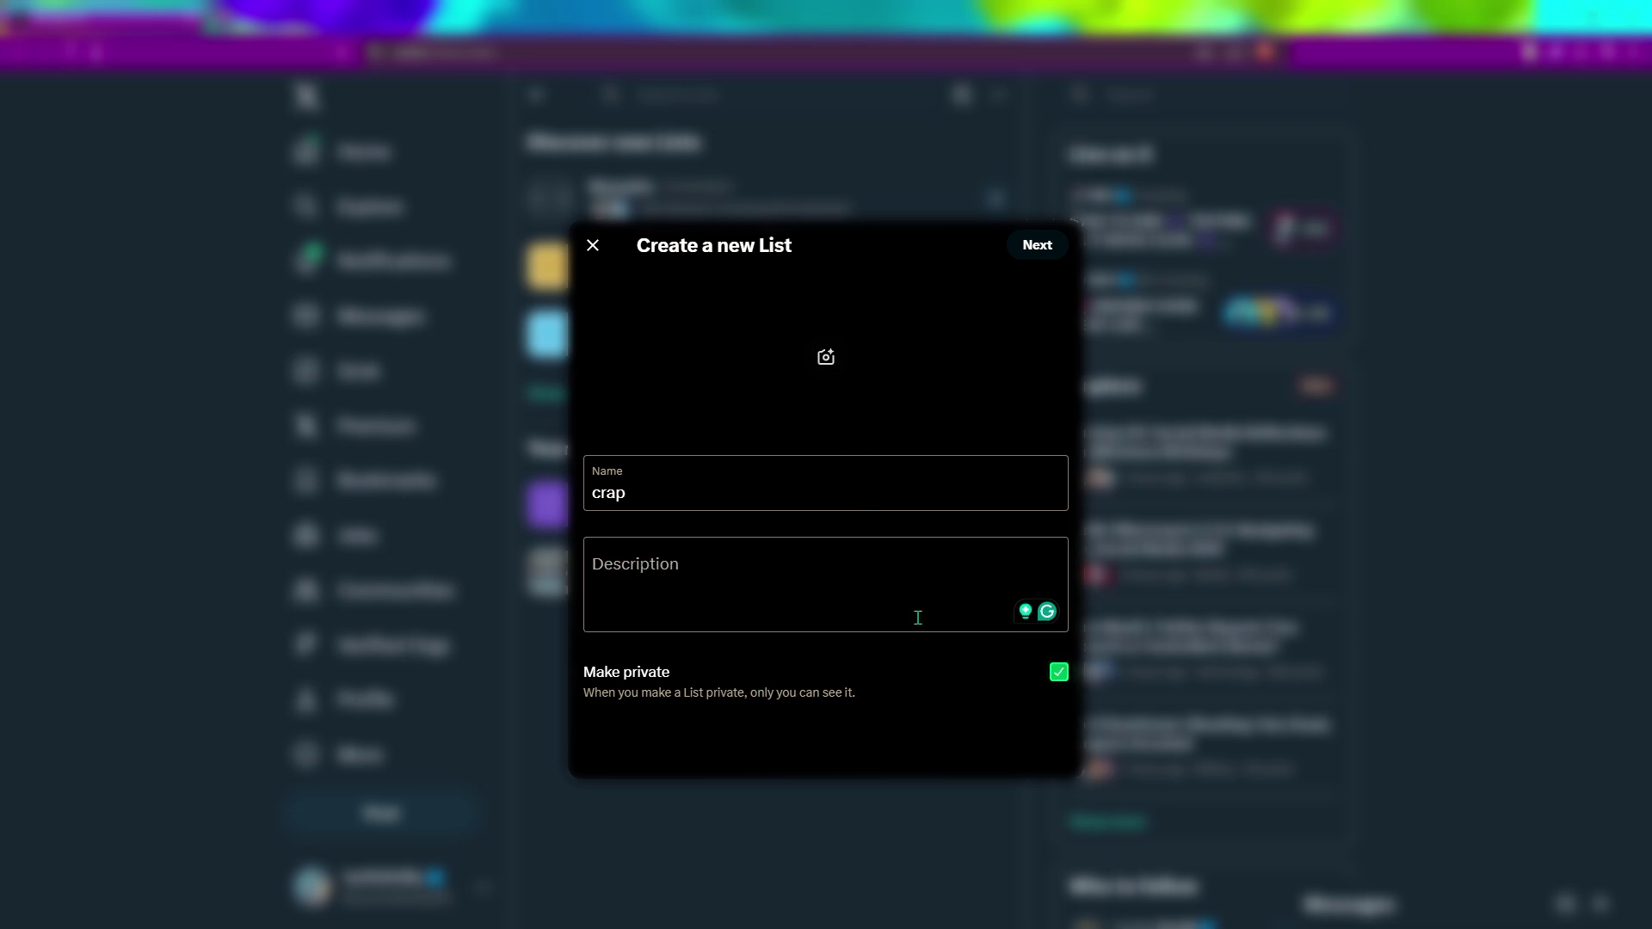
{"action": "left_click", "coordinate": [1036, 245]}
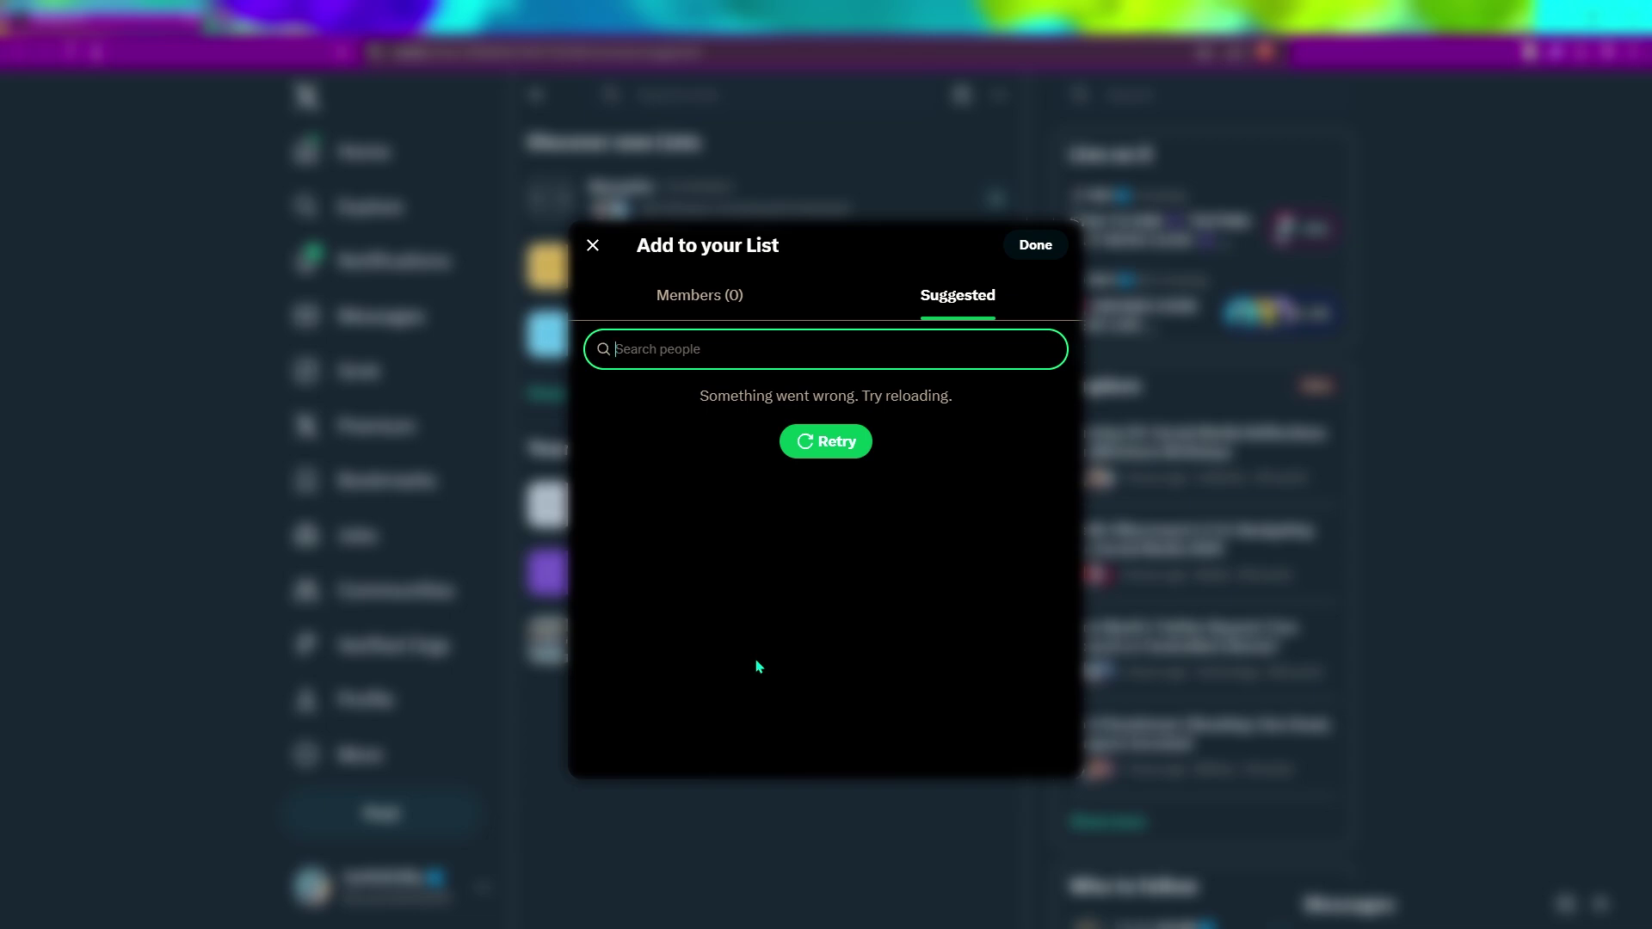
Step: Search people for 'crypto', browse the suggestions, and finish the list with no members
{"action": "type", "text": "crypto"}
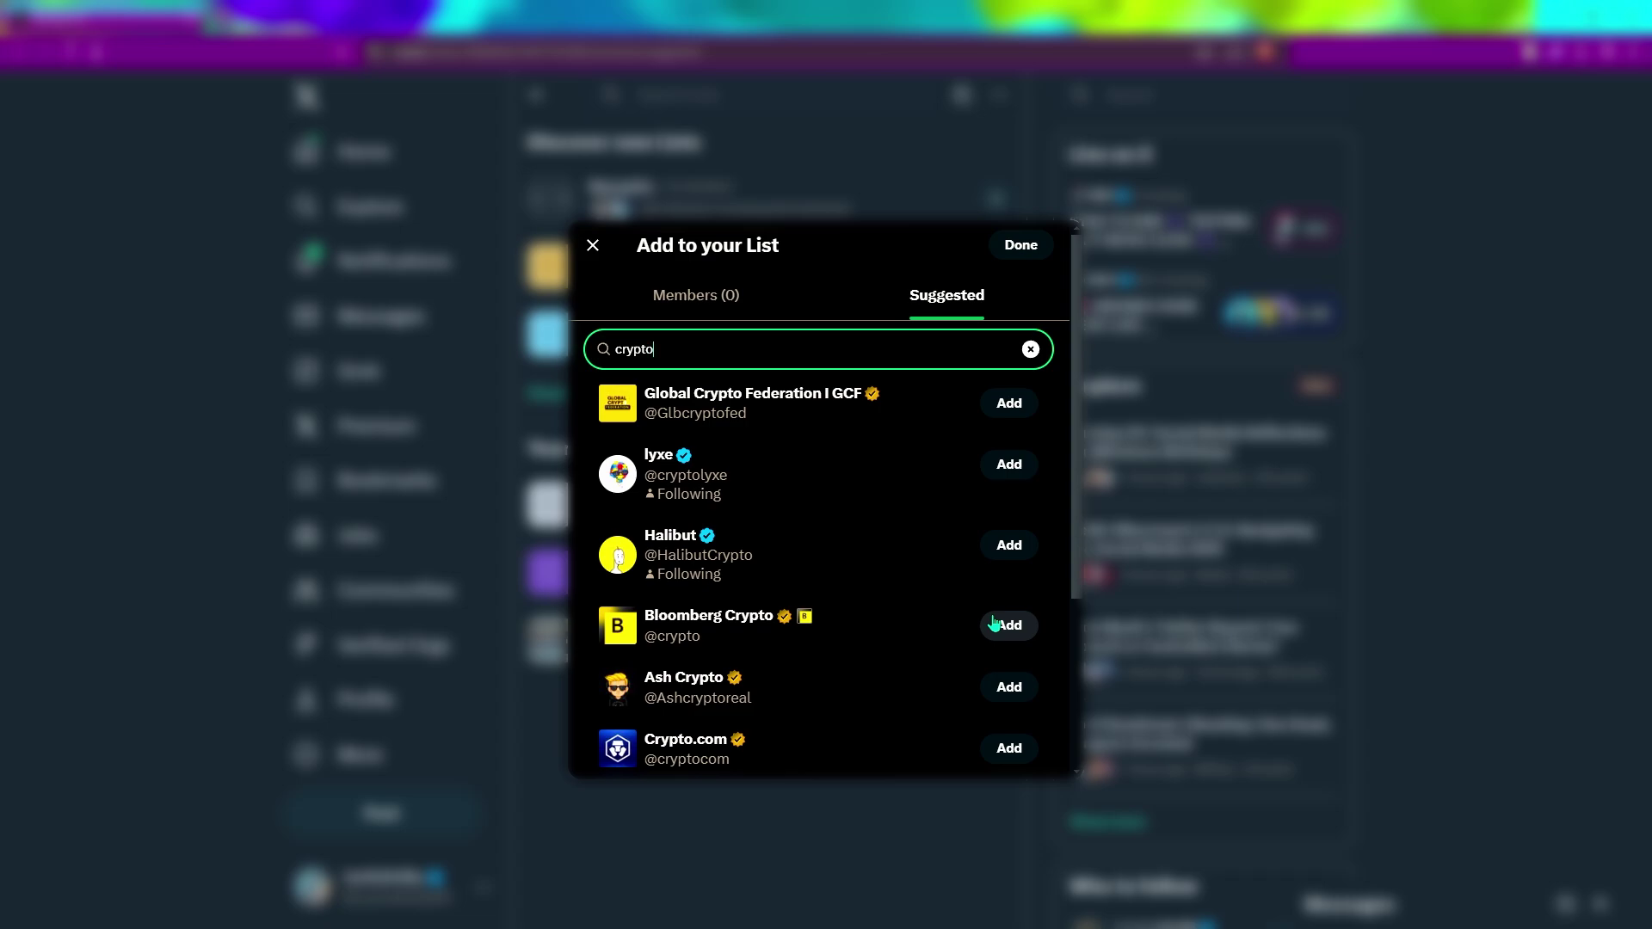
{"action": "scroll", "coordinate": [942, 529], "scroll_direction": "down", "scroll_amount": 3}
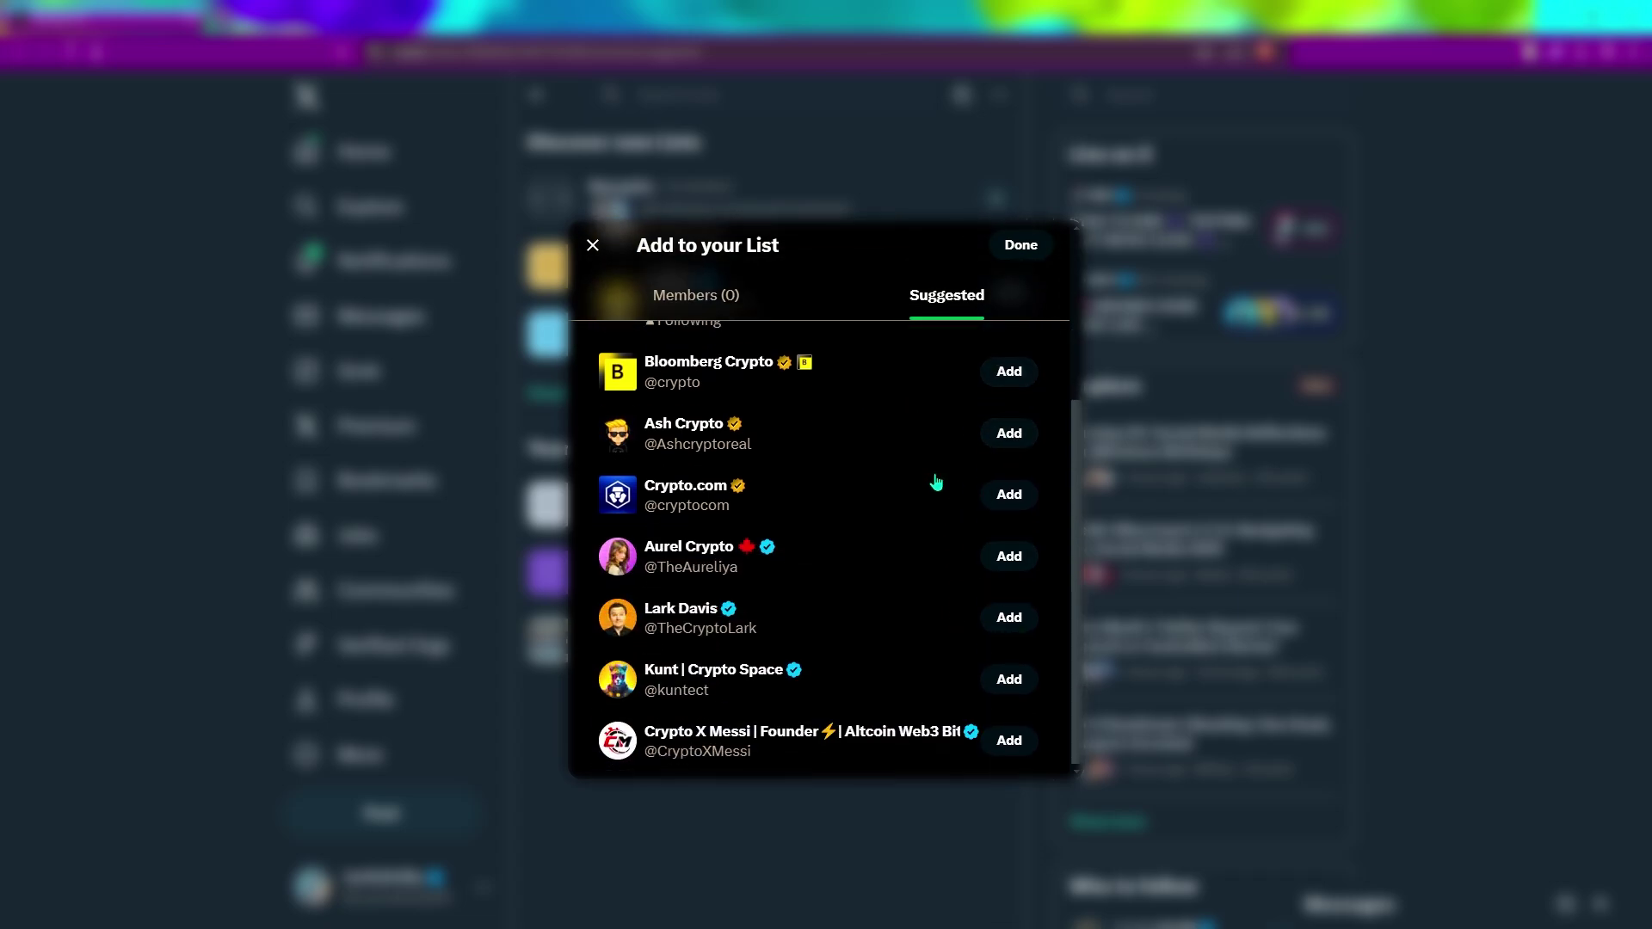
{"action": "left_click", "coordinate": [1019, 247]}
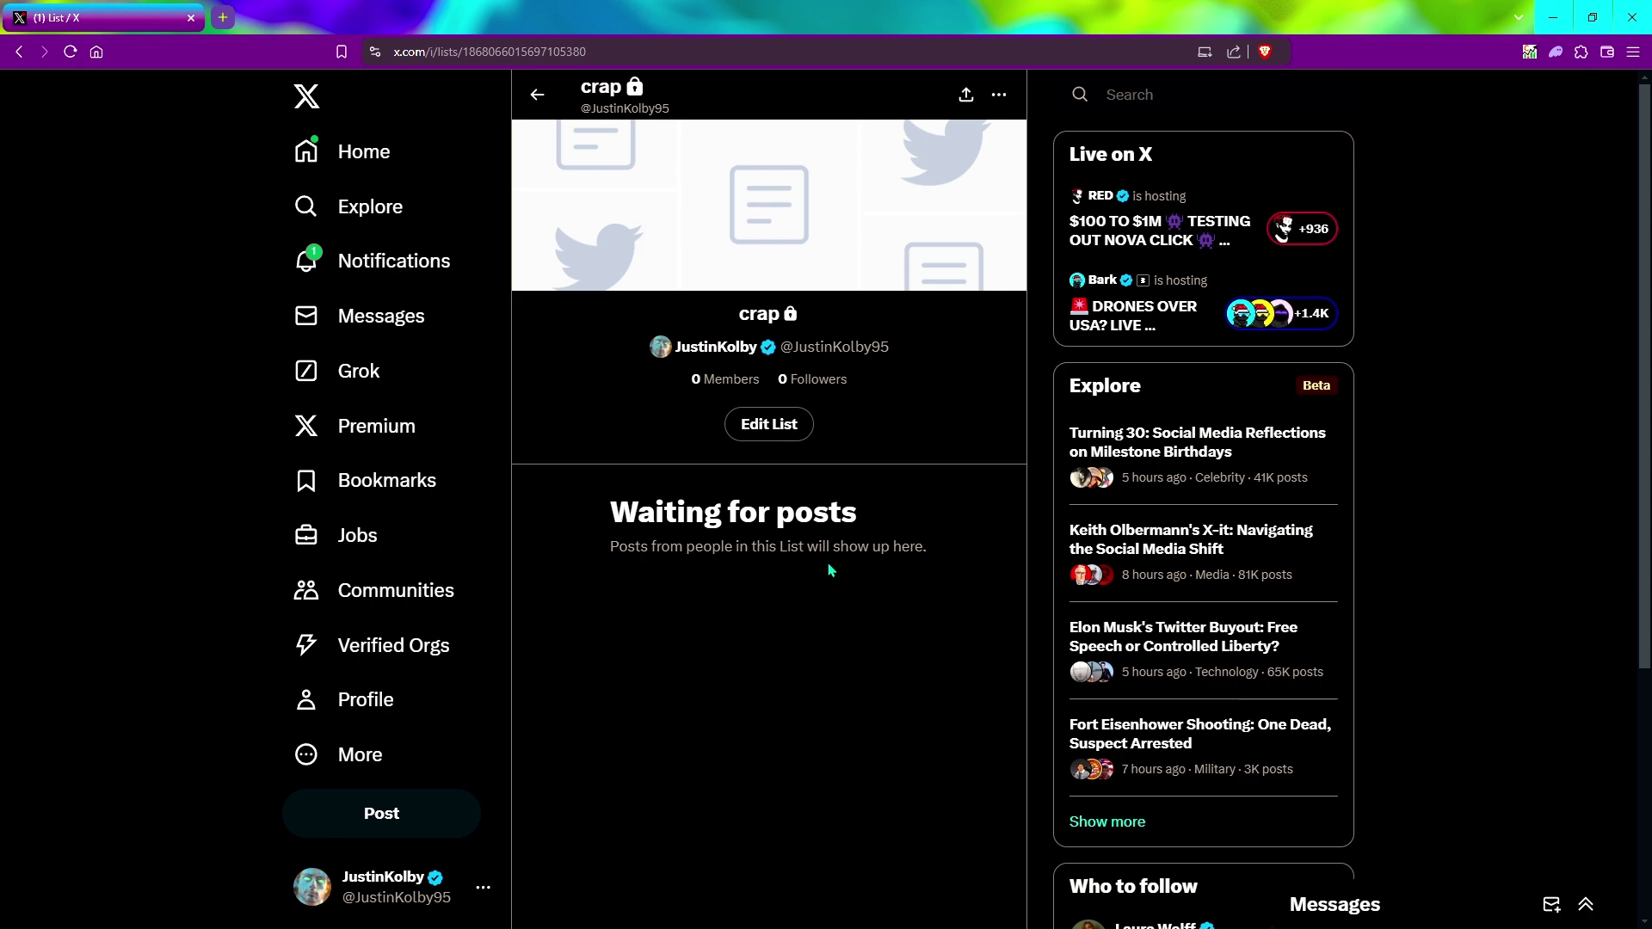
Step: Switch to X Pro and add three new columns to the Crypto deck
{"action": "left_click", "coordinate": [387, 430]}
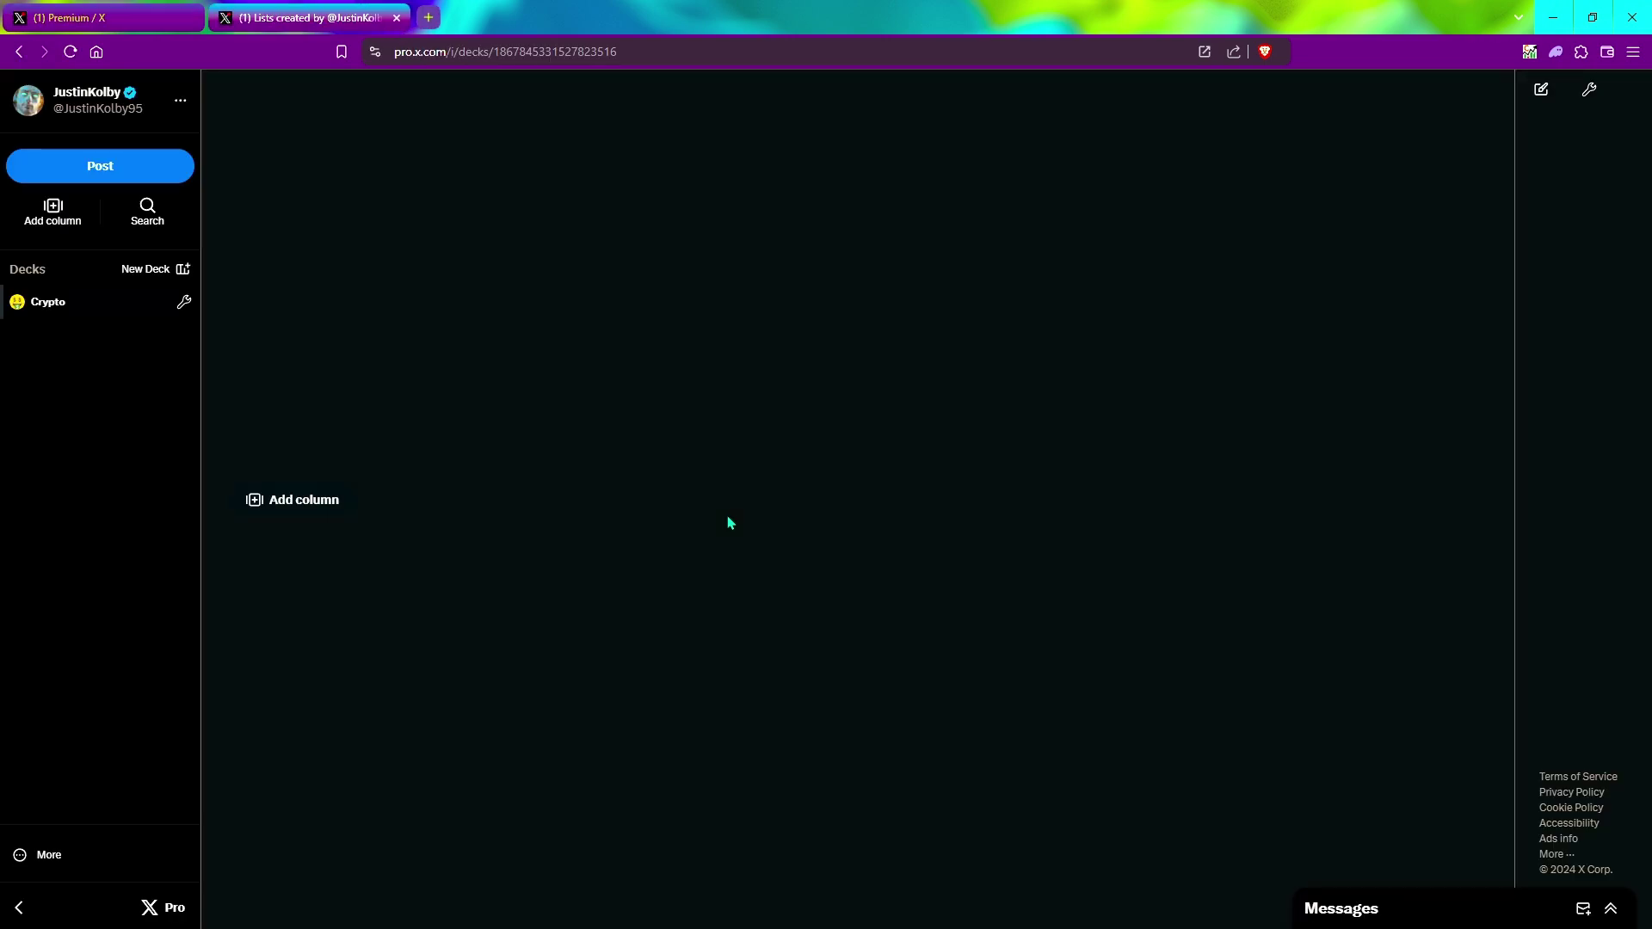
{"action": "left_click", "coordinate": [317, 504]}
{"action": "left_click", "coordinate": [615, 503]}
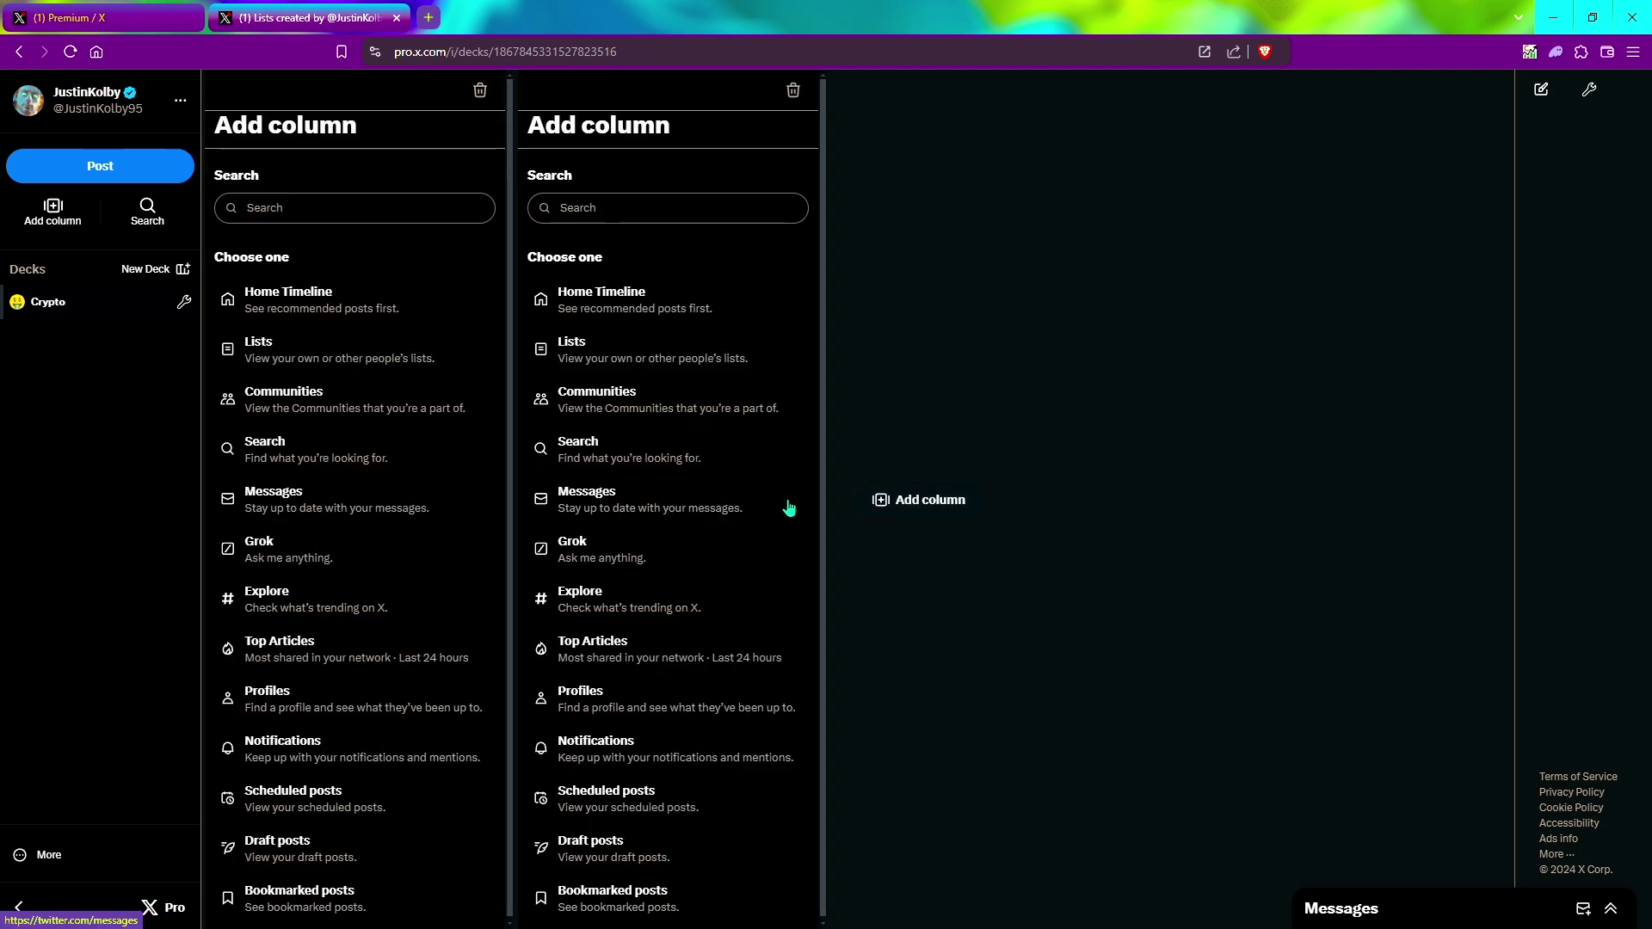
{"action": "left_click", "coordinate": [922, 505]}
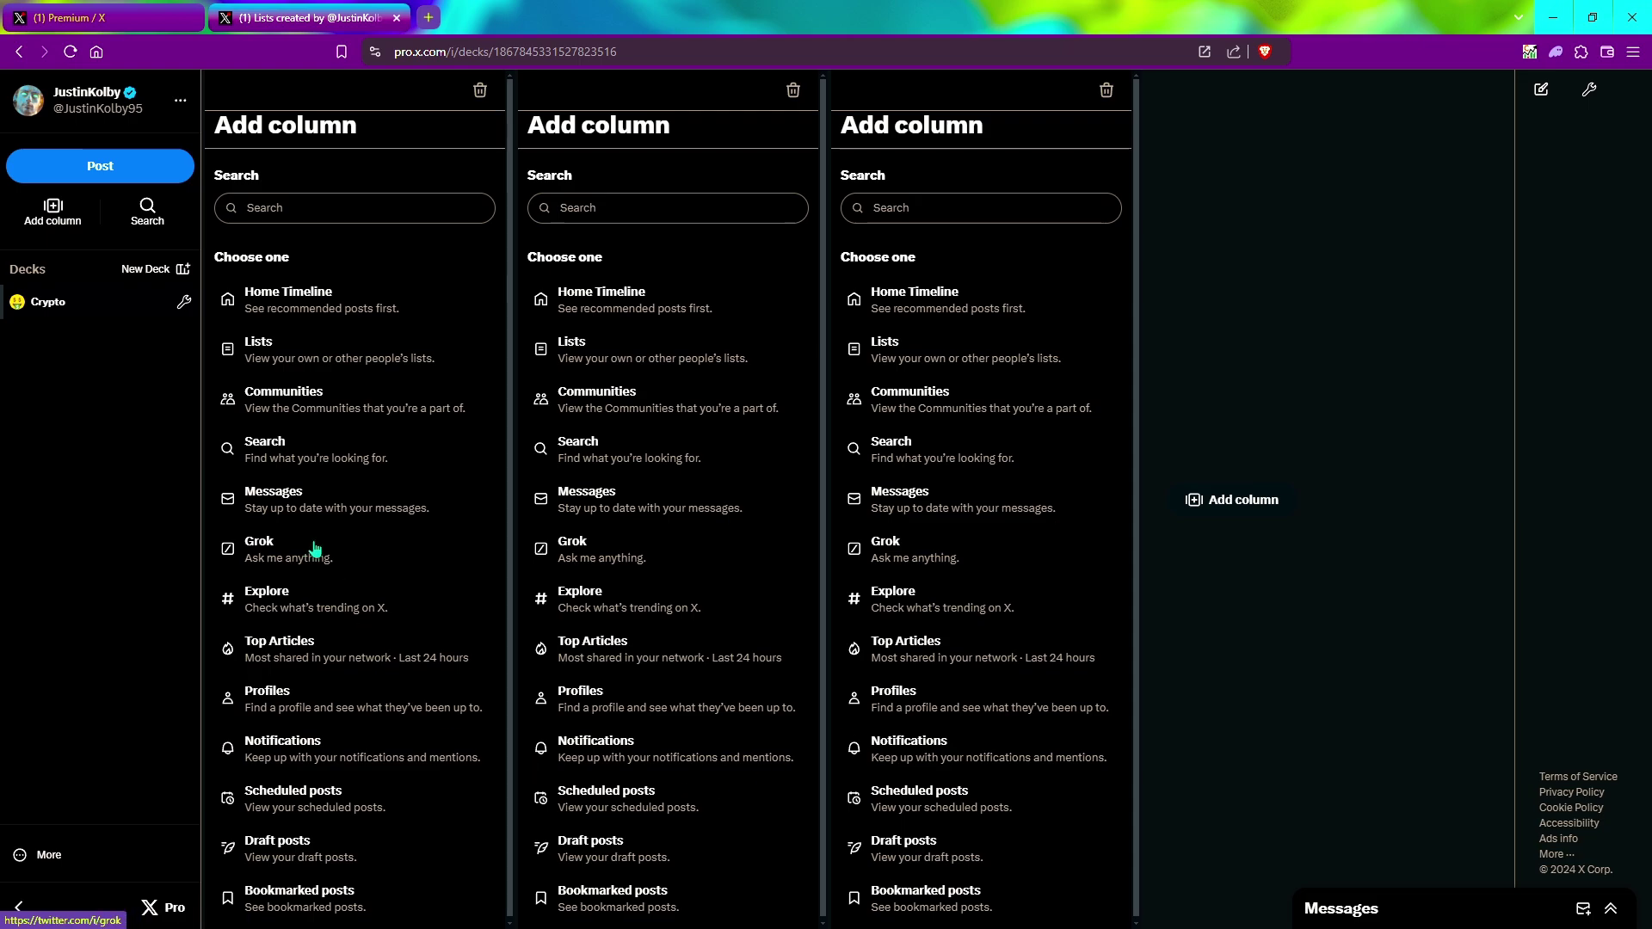
Step: Set the first, middle and third columns each to the Crypto list feed
{"action": "left_click", "coordinate": [260, 353]}
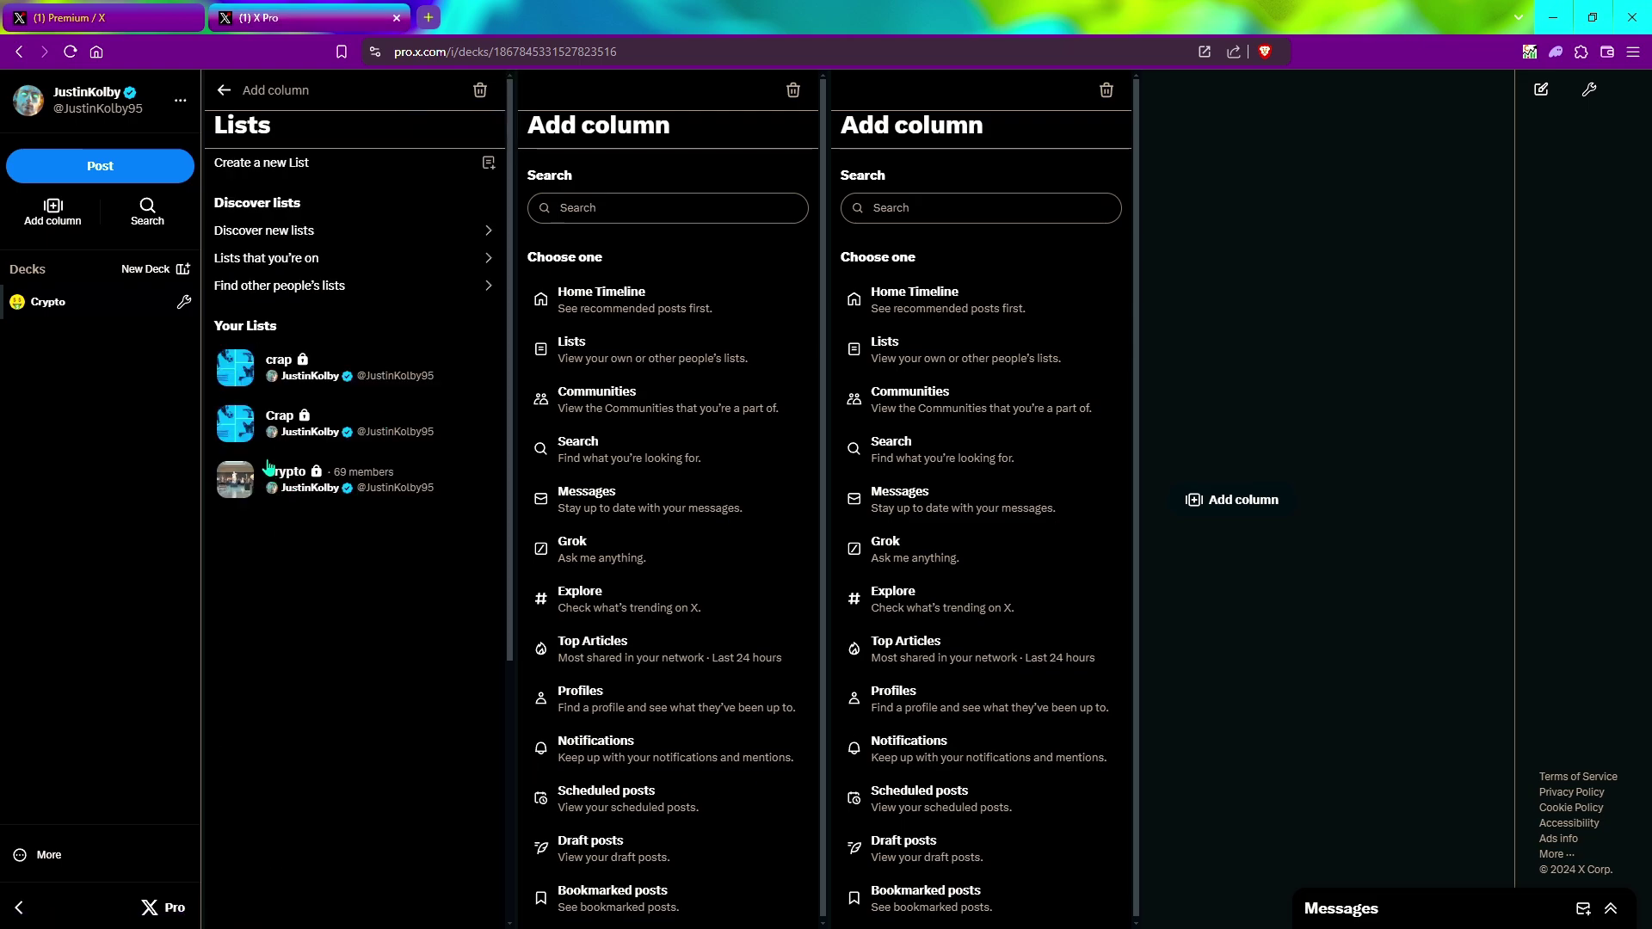
{"action": "left_click_drag", "start_coordinate": [277, 360], "coordinate": [279, 550]}
{"action": "left_click_drag", "start_coordinate": [293, 480], "coordinate": [324, 479]}
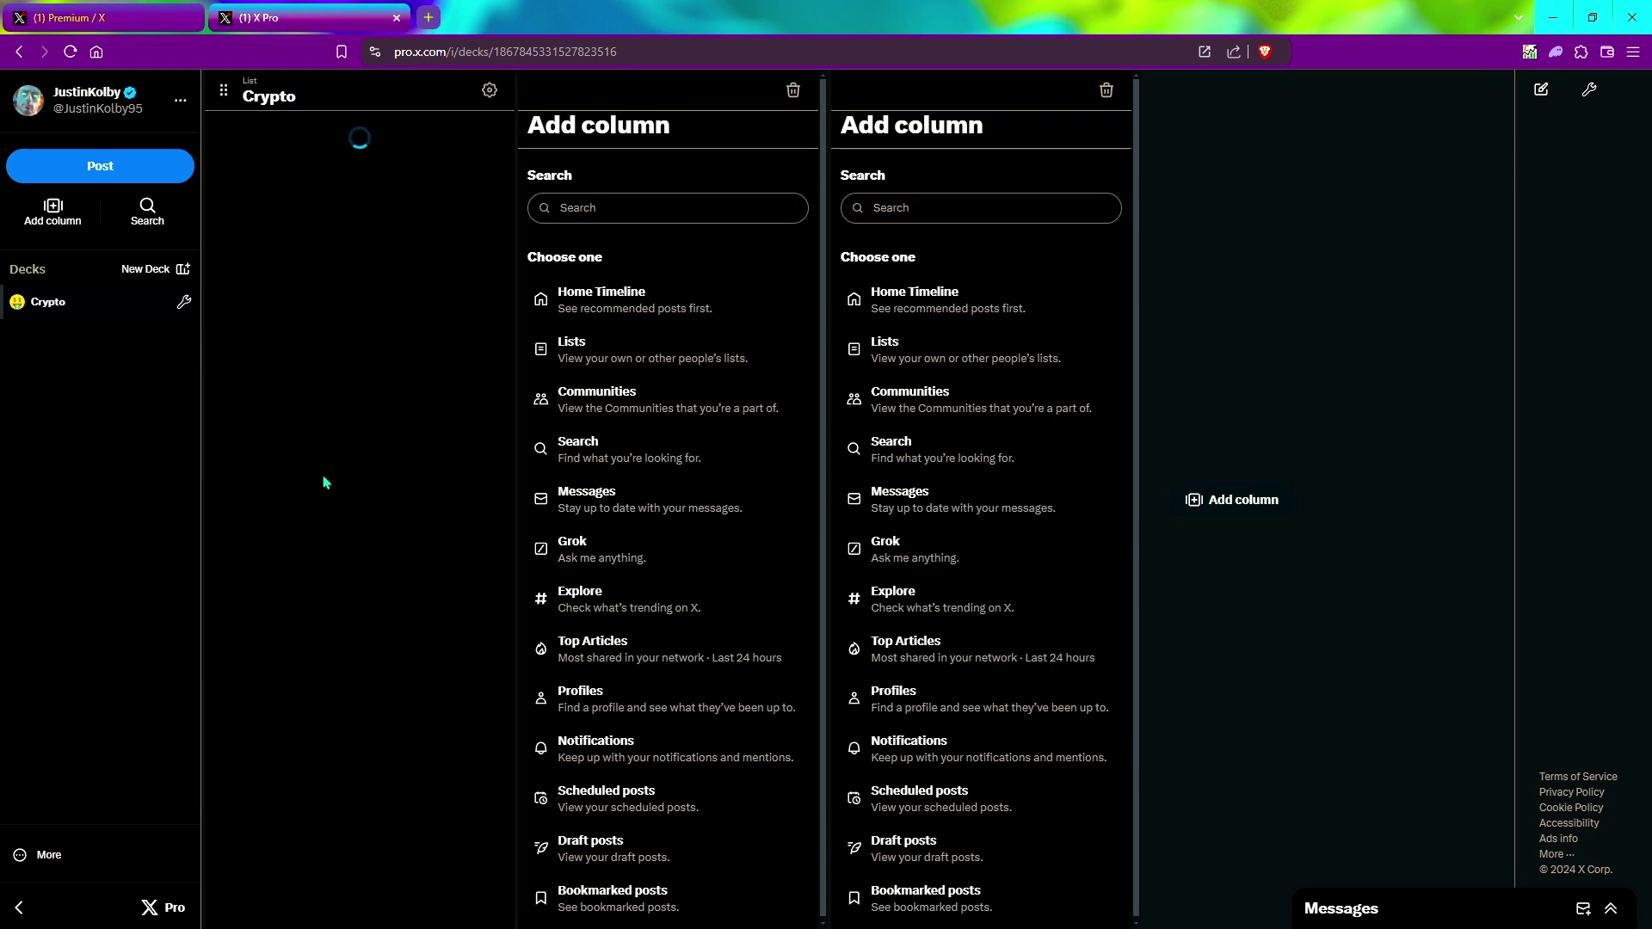
{"action": "left_click", "coordinate": [602, 352]}
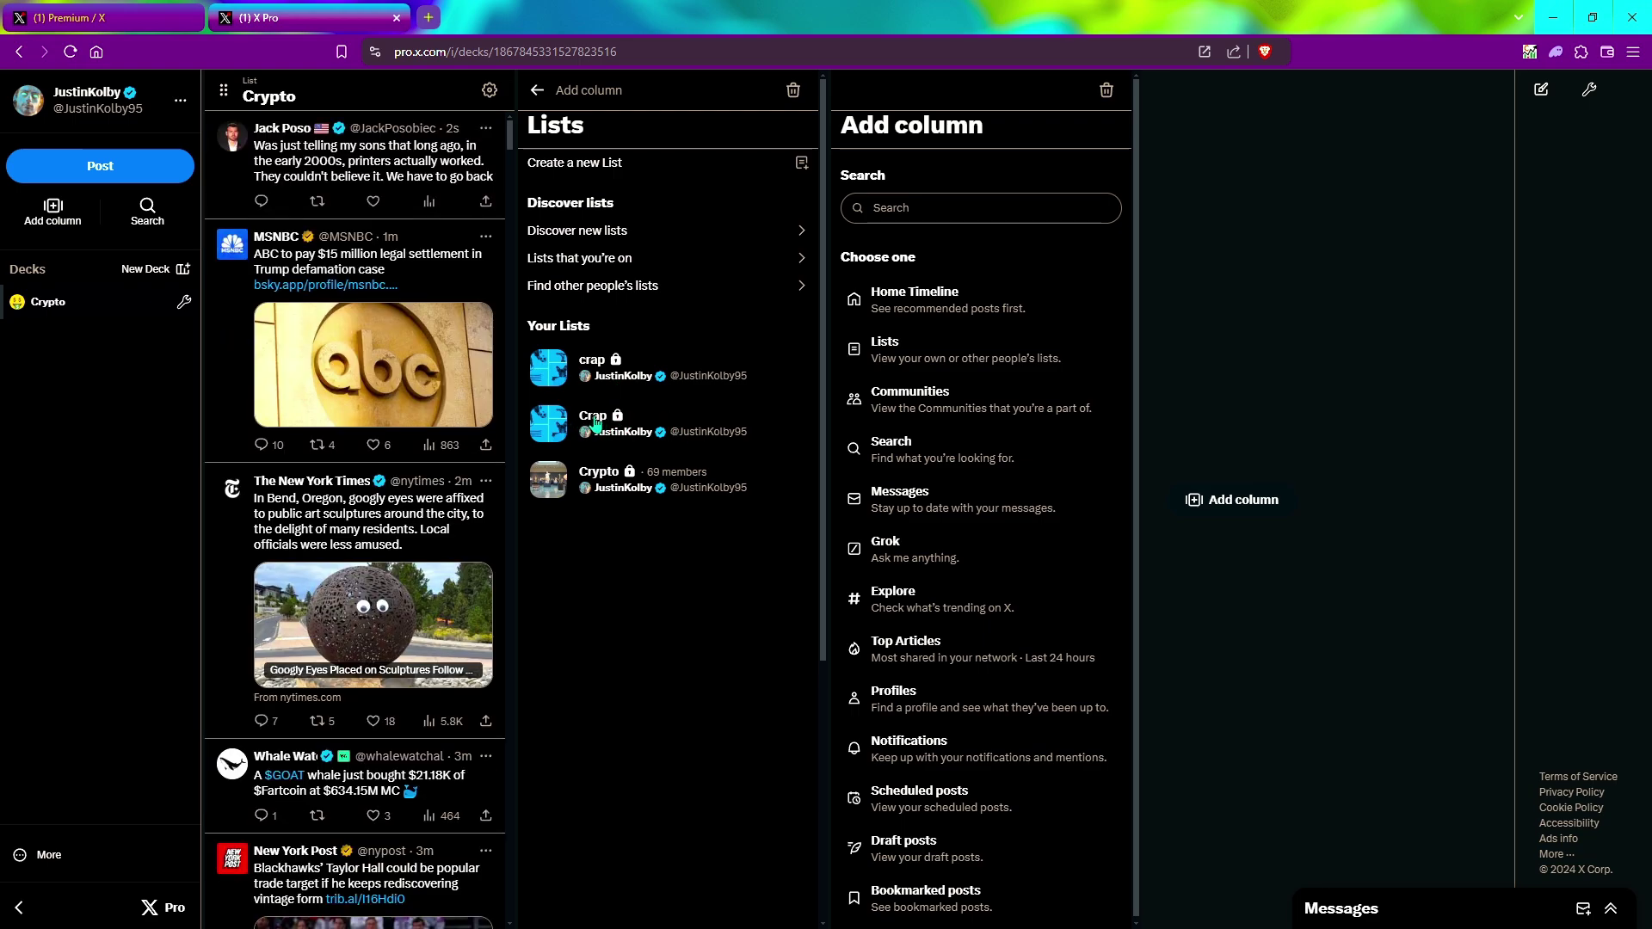
{"action": "mouse_move", "coordinate": [599, 426]}
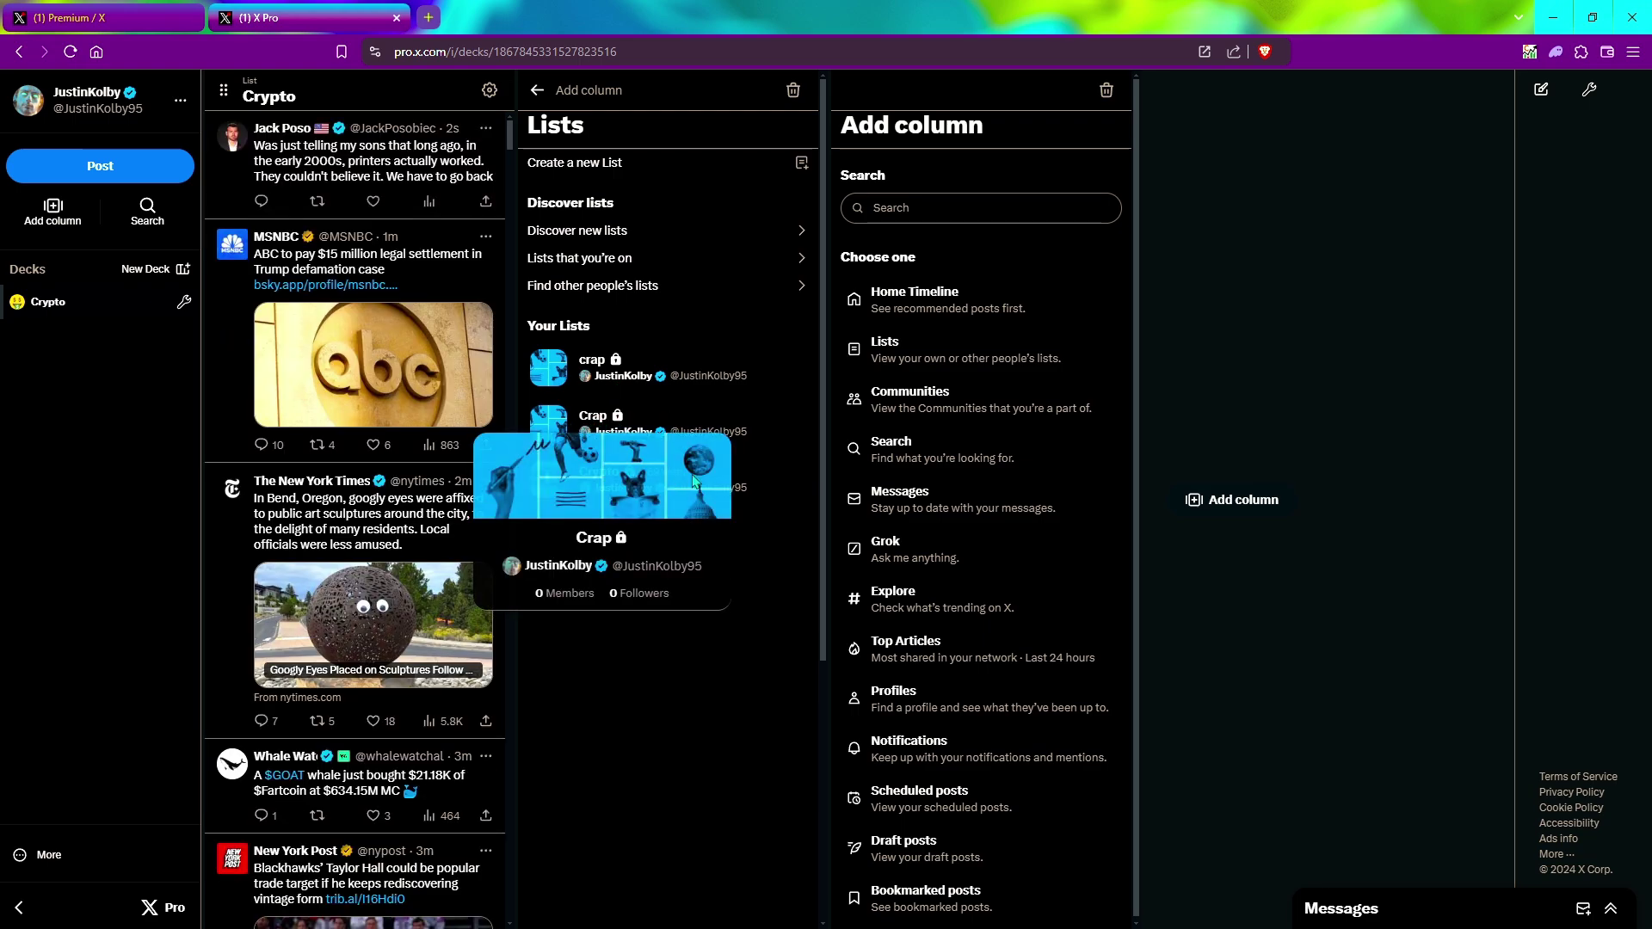
{"action": "left_click", "coordinate": [609, 476]}
{"action": "left_click", "coordinate": [885, 352]}
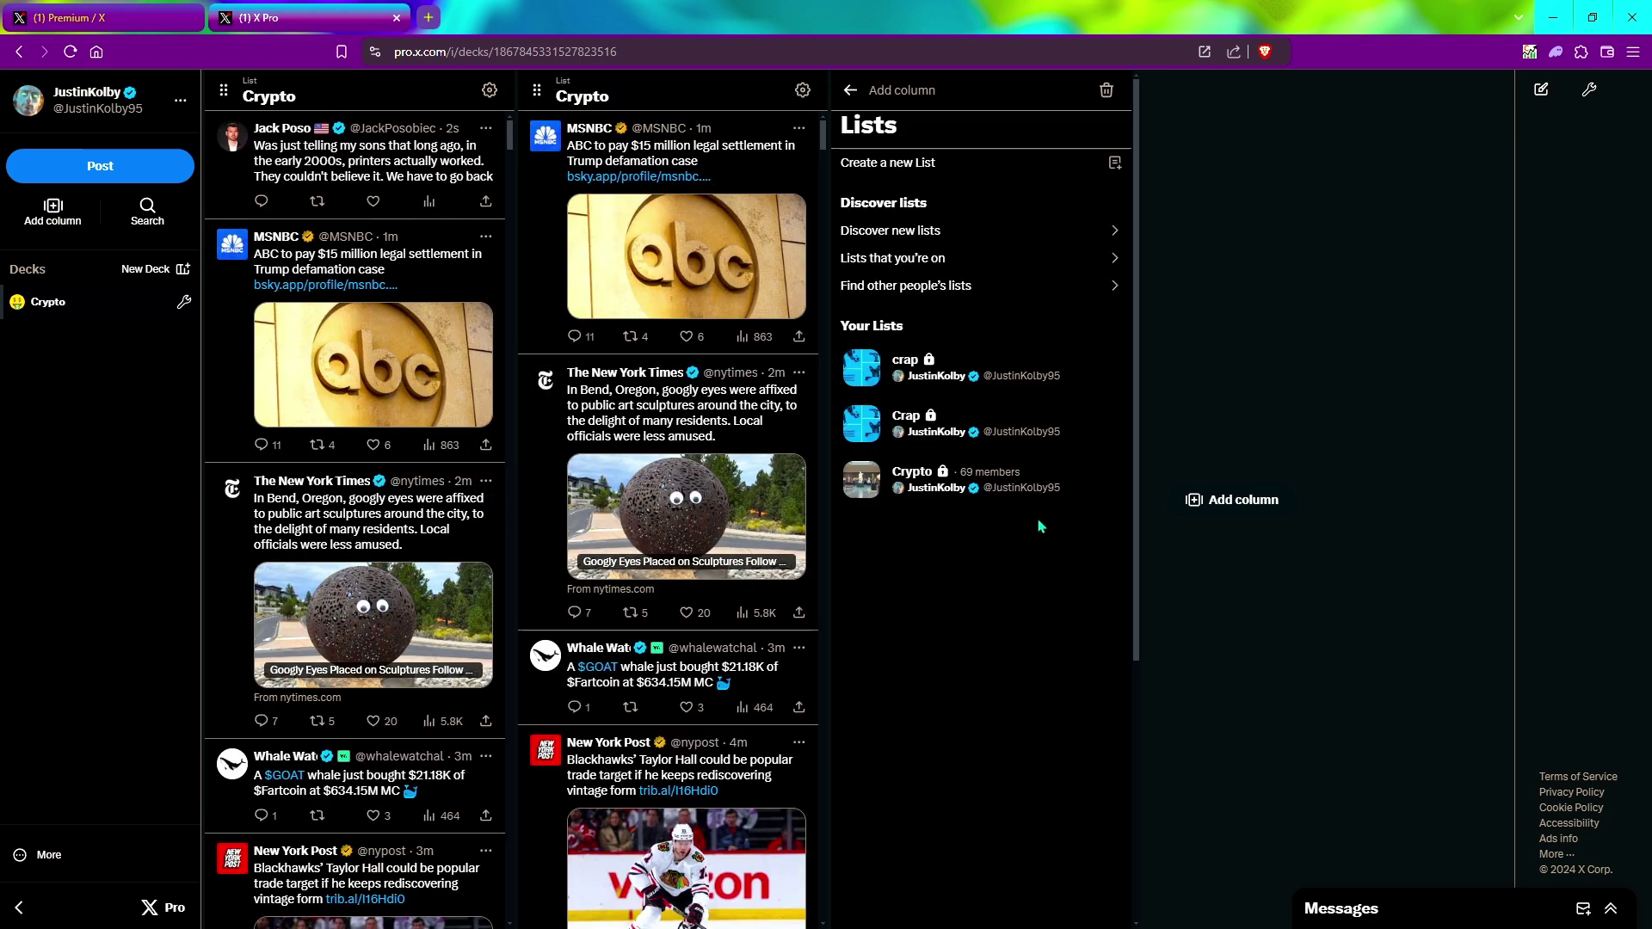
{"action": "left_click", "coordinate": [911, 478]}
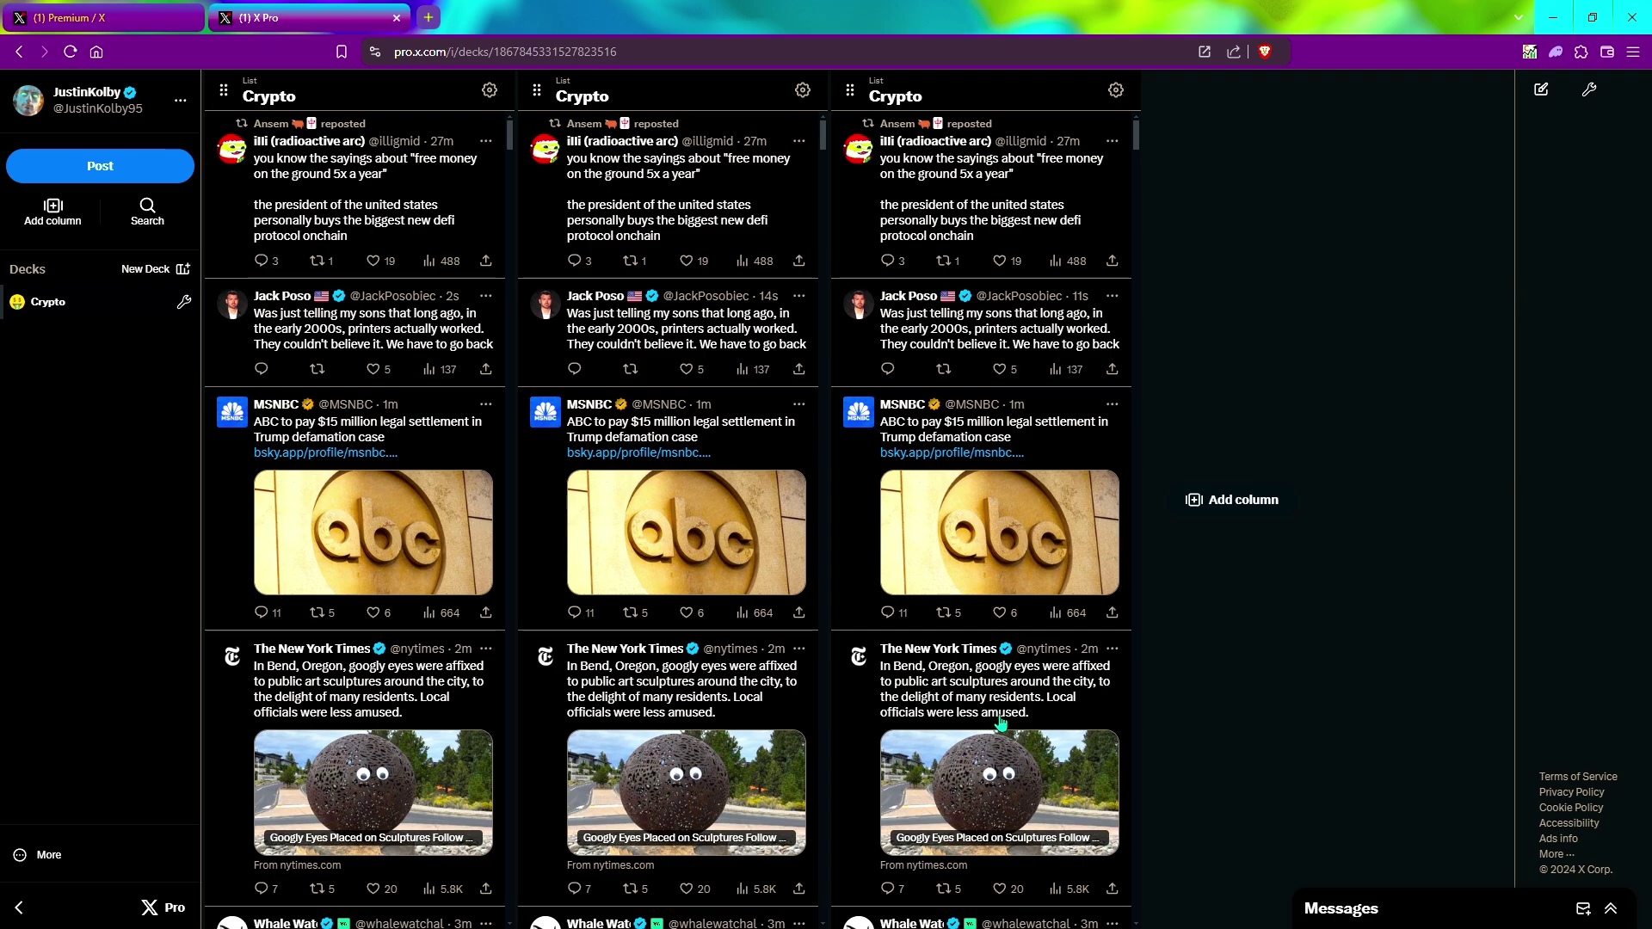
Step: Try the third column at Narrow, Medium and Wide widths, then delete it
{"action": "left_click", "coordinate": [1116, 93]}
{"action": "left_click", "coordinate": [1353, 172]}
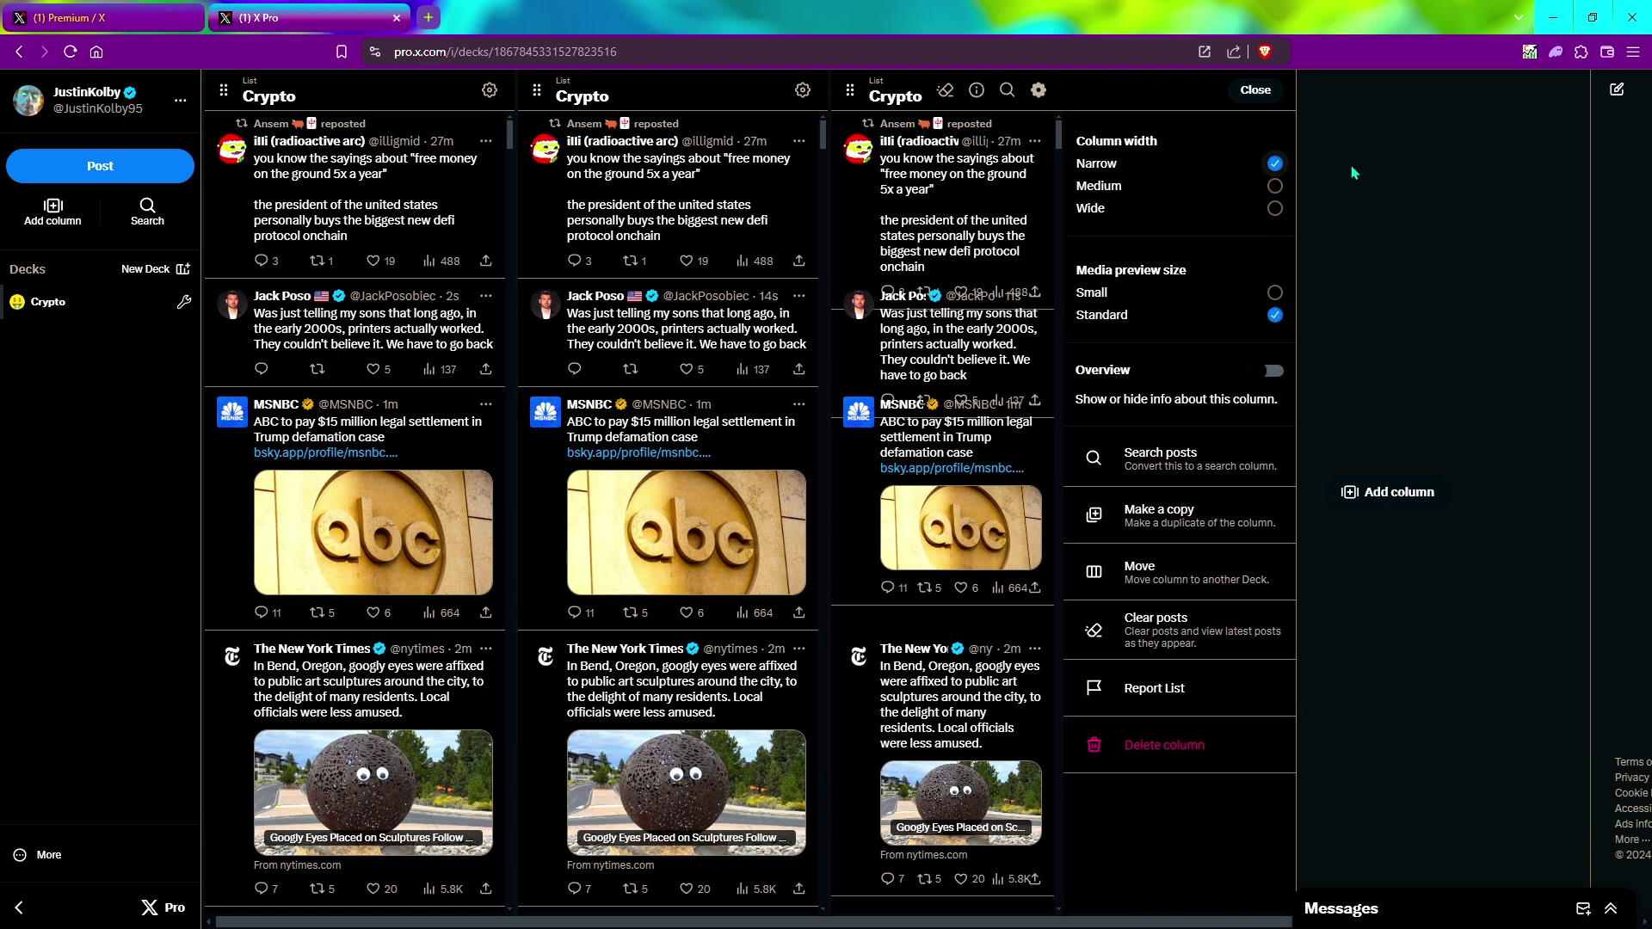
{"action": "left_click", "coordinate": [1277, 189]}
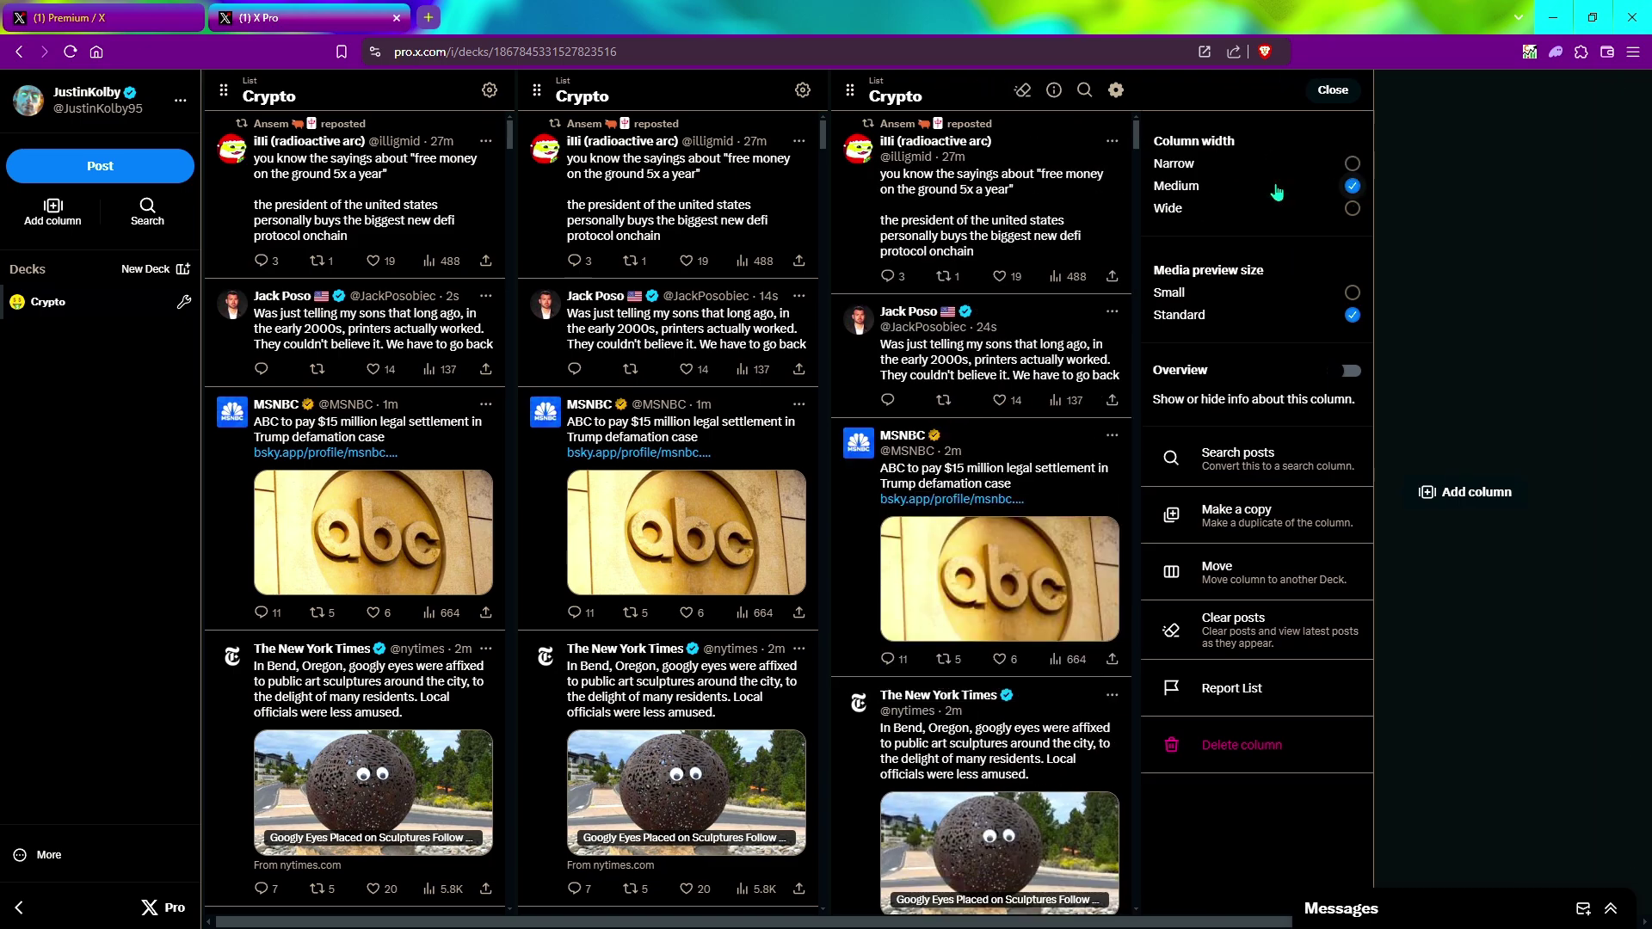
{"action": "left_click", "coordinate": [1352, 208]}
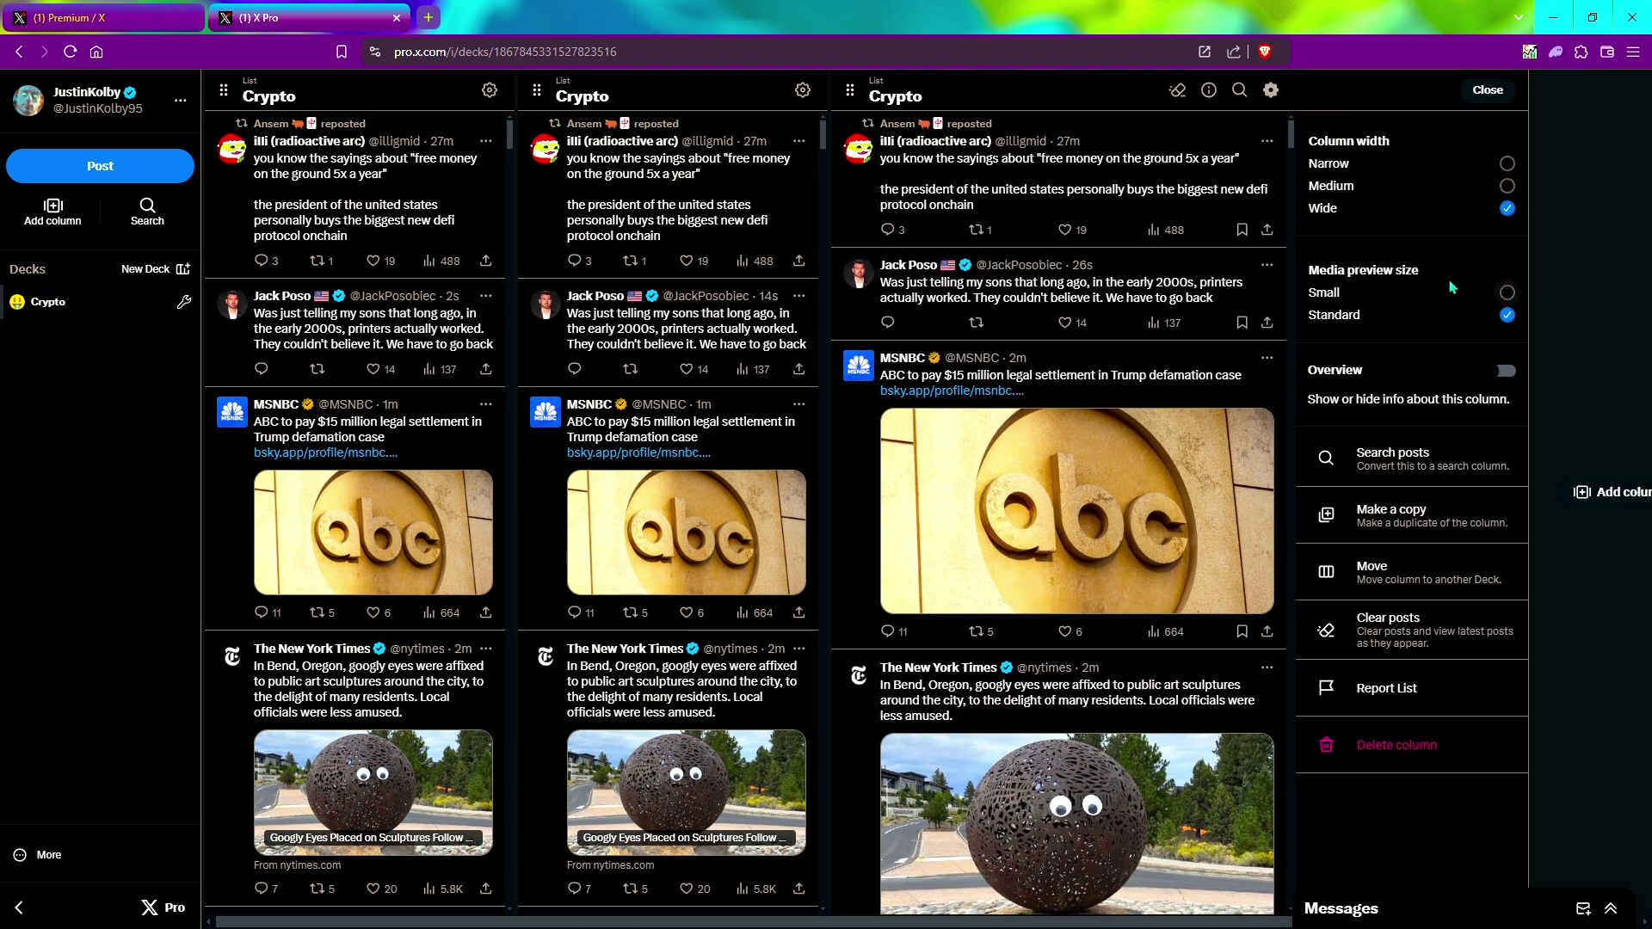
{"action": "left_click", "coordinate": [1507, 185]}
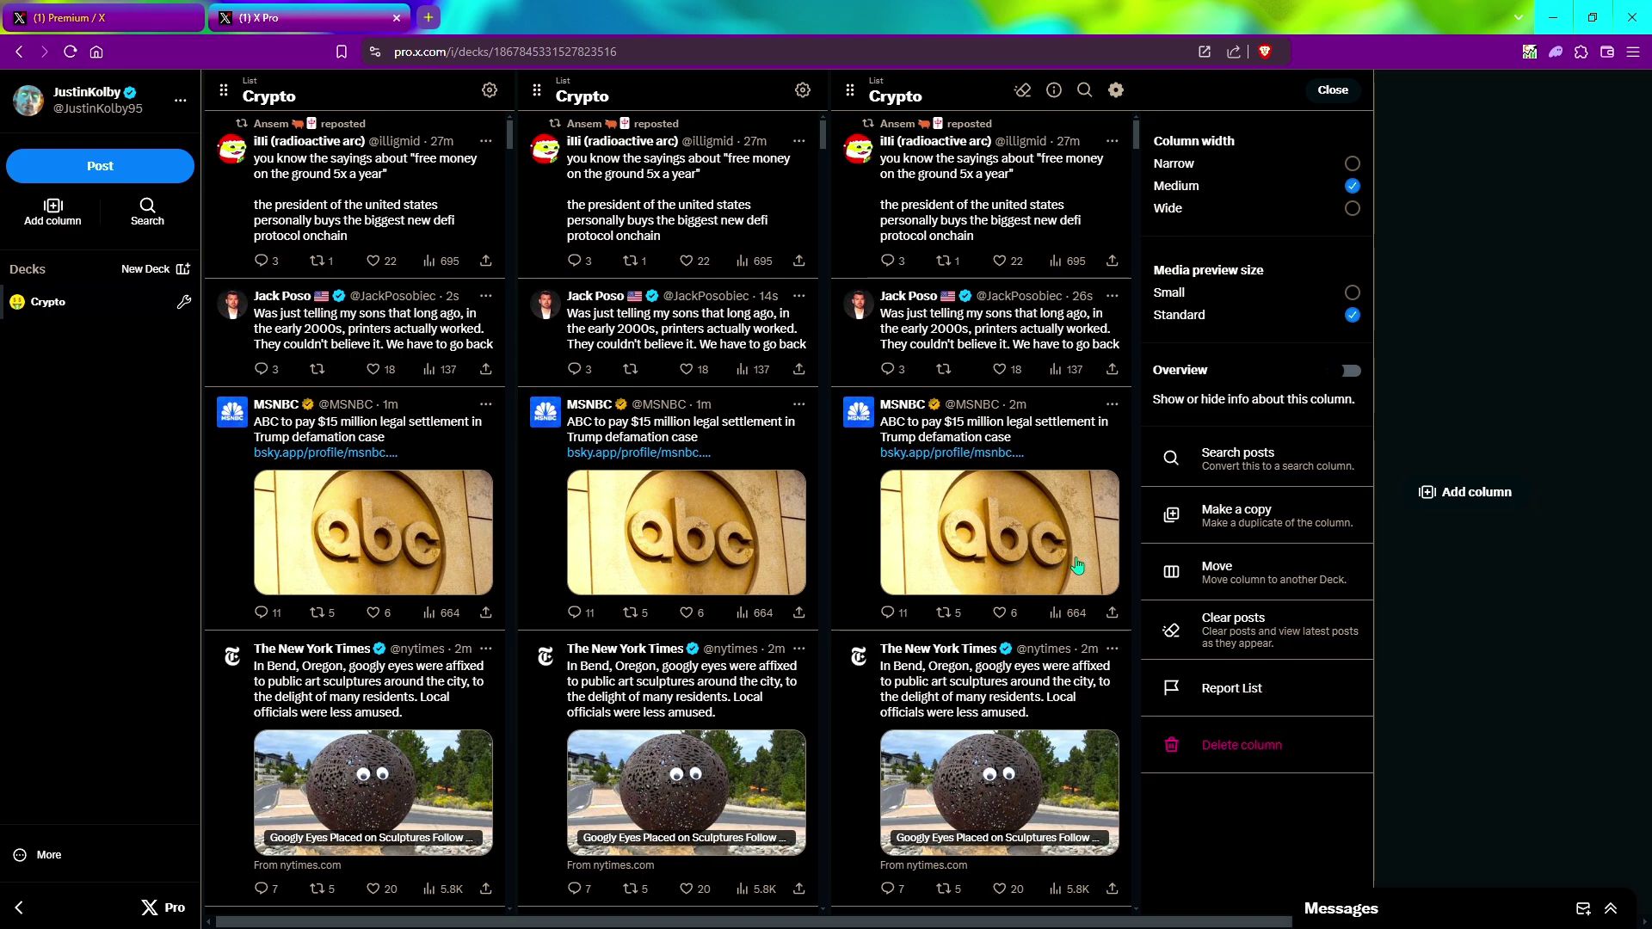
{"action": "left_click", "coordinate": [1226, 747]}
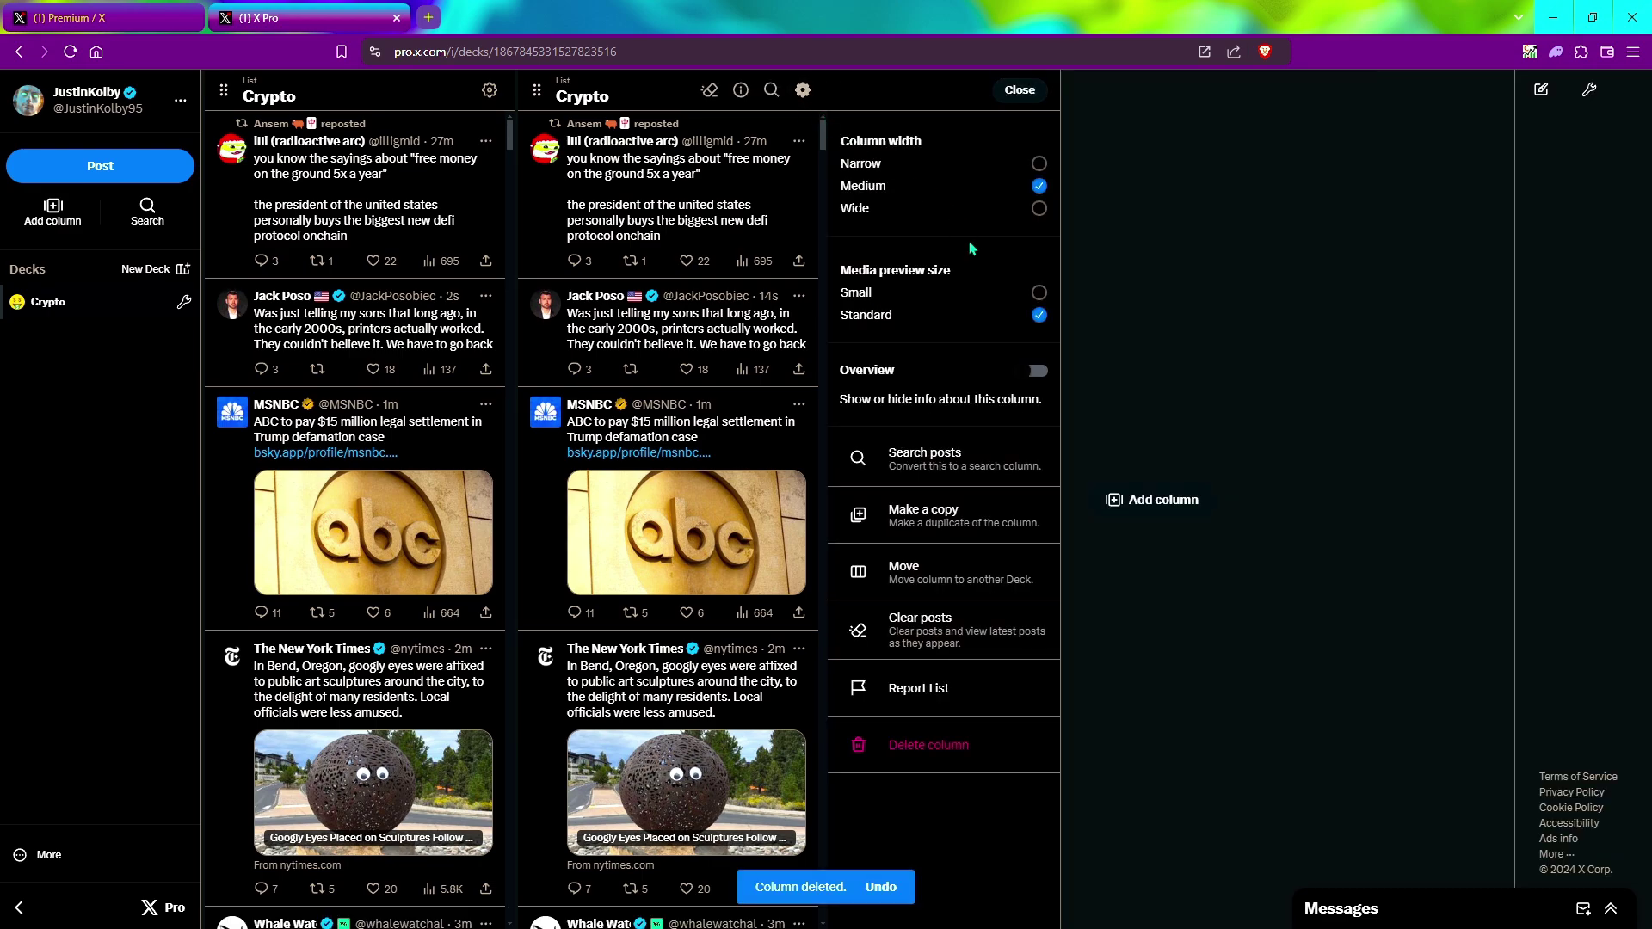
Step: Delete the second and first Crypto columns, emptying the deck
{"action": "left_click", "coordinate": [929, 745]}
{"action": "left_click", "coordinate": [489, 89]}
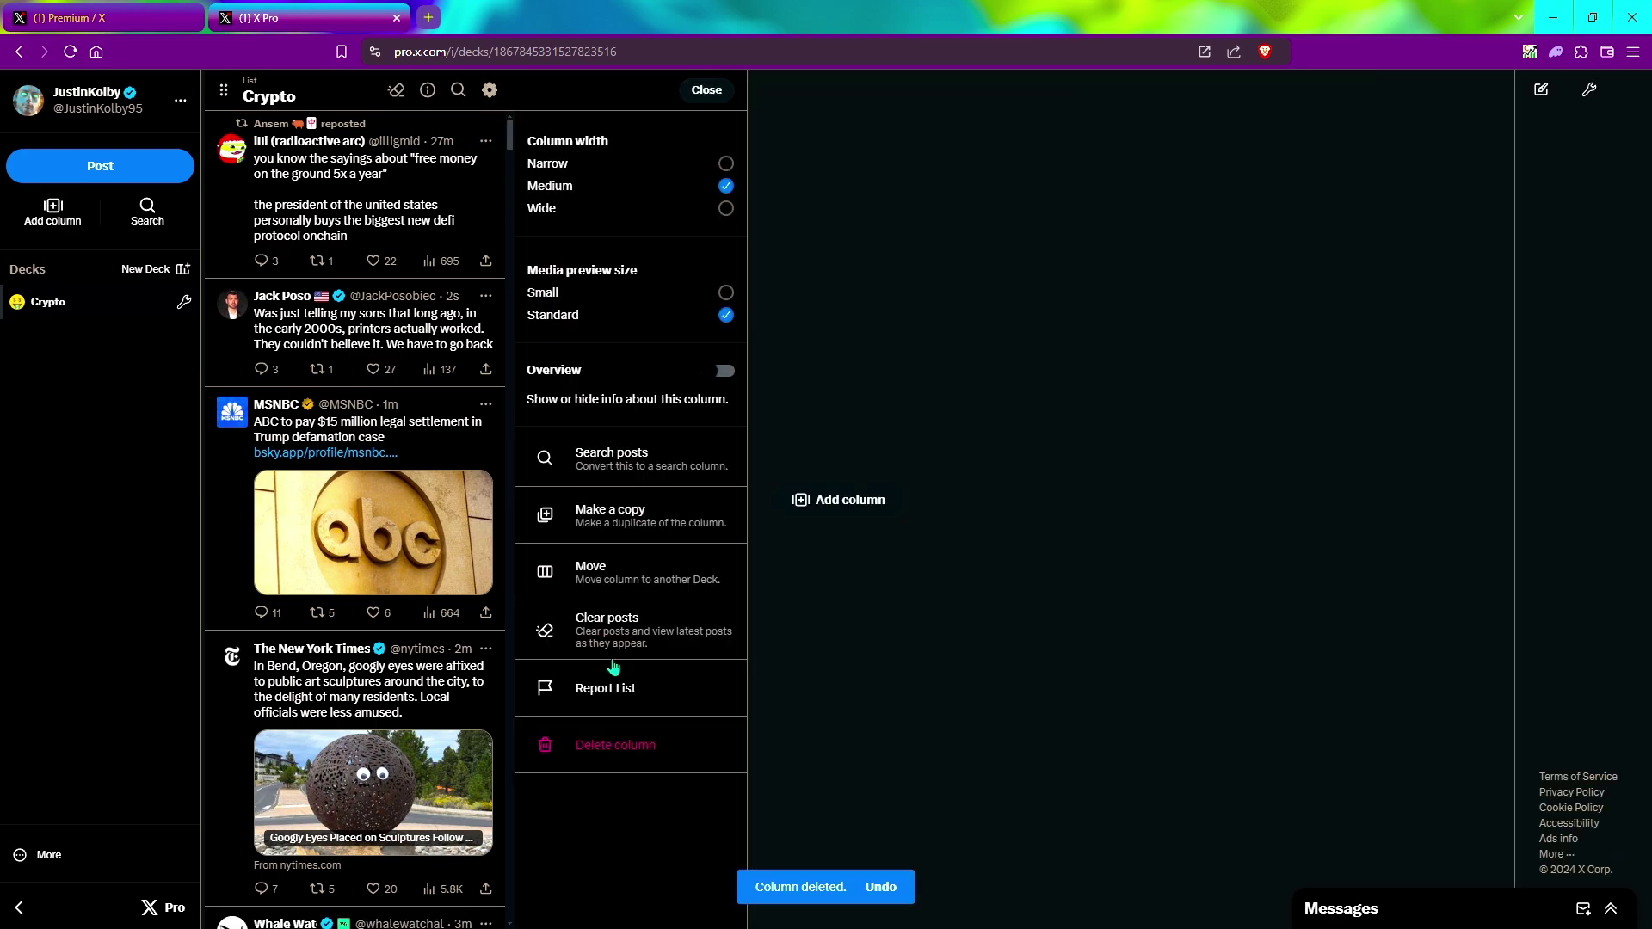
{"action": "left_click", "coordinate": [634, 754]}
Step: Add one new column showing the Crypto list
{"action": "left_click", "coordinate": [291, 506]}
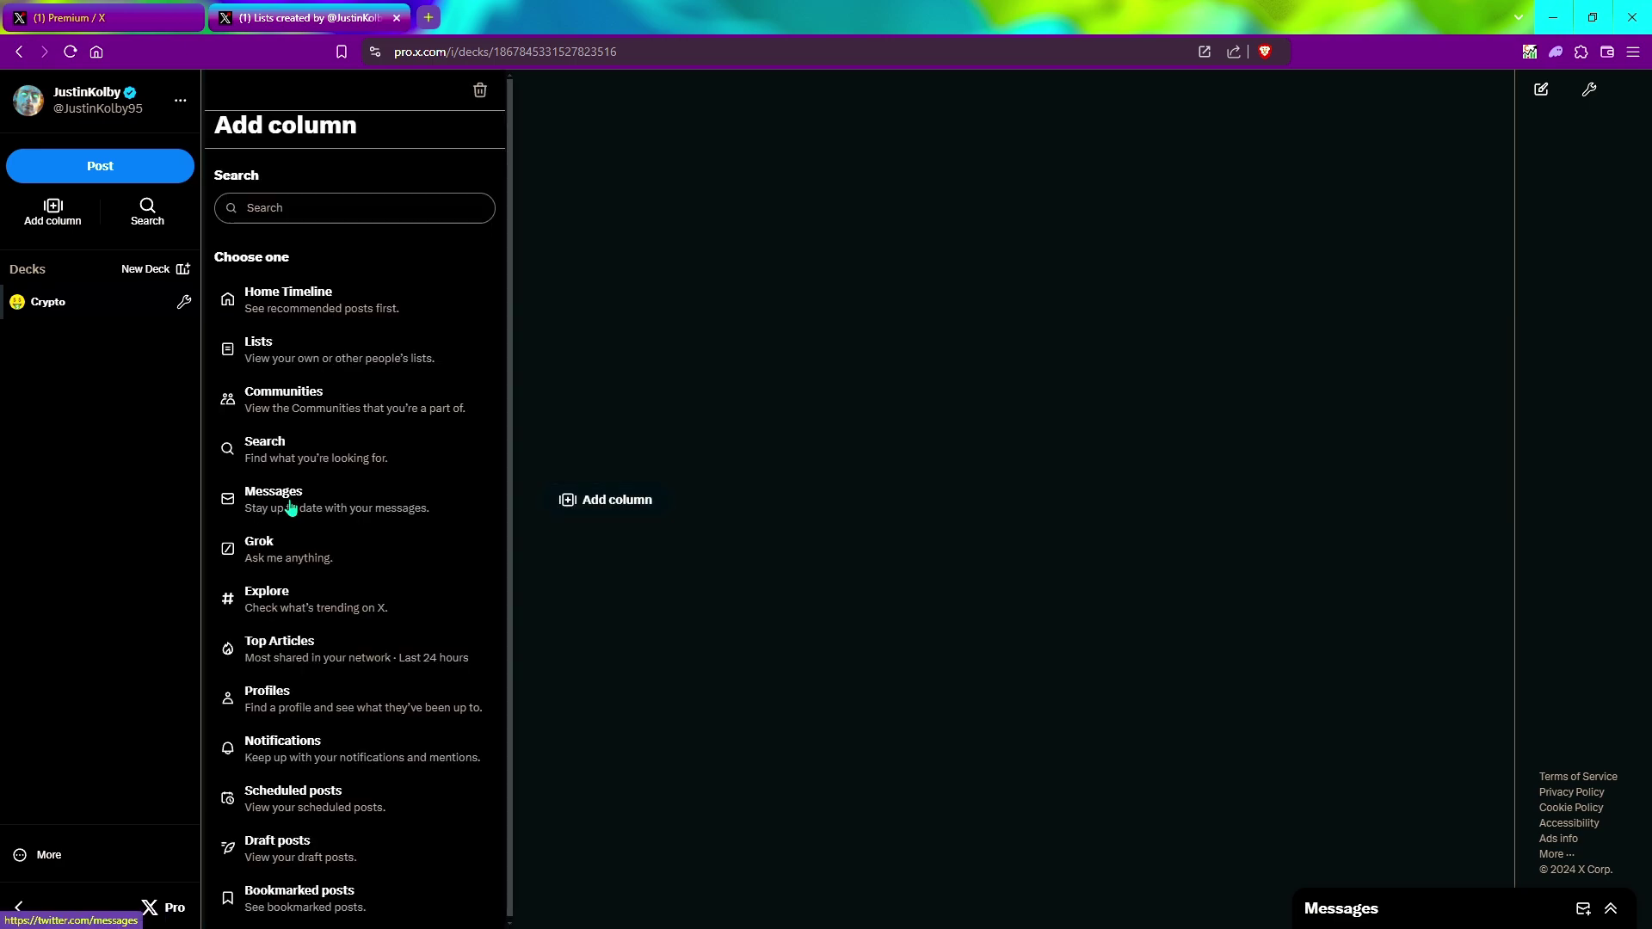
{"action": "left_click", "coordinate": [302, 344]}
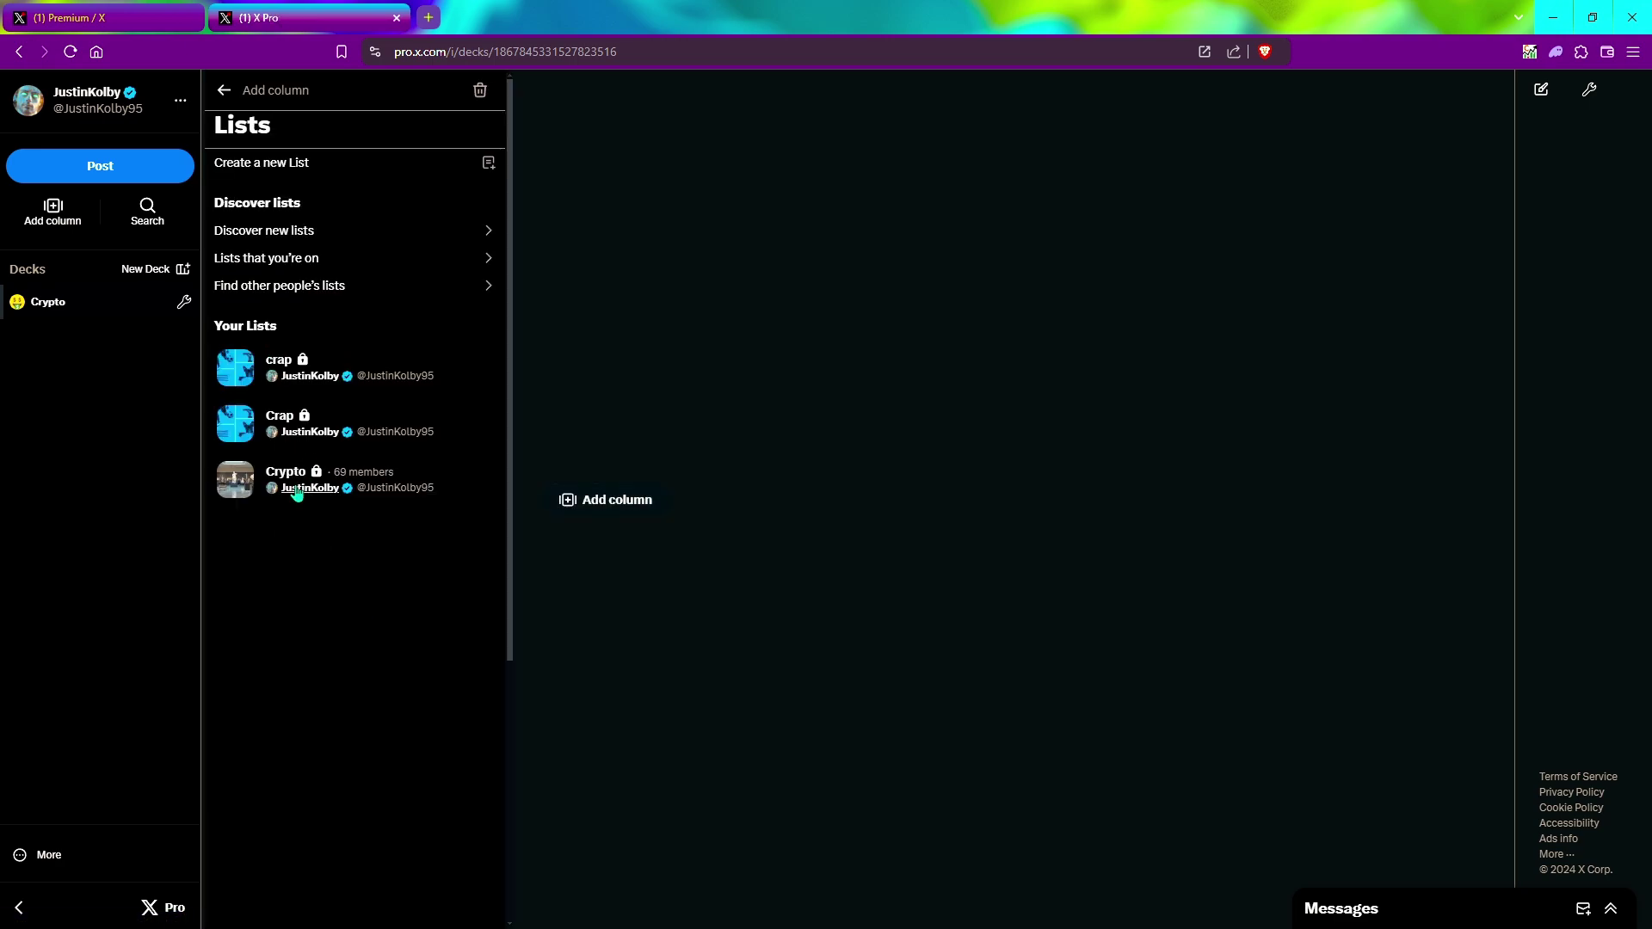
{"action": "left_click", "coordinate": [297, 492]}
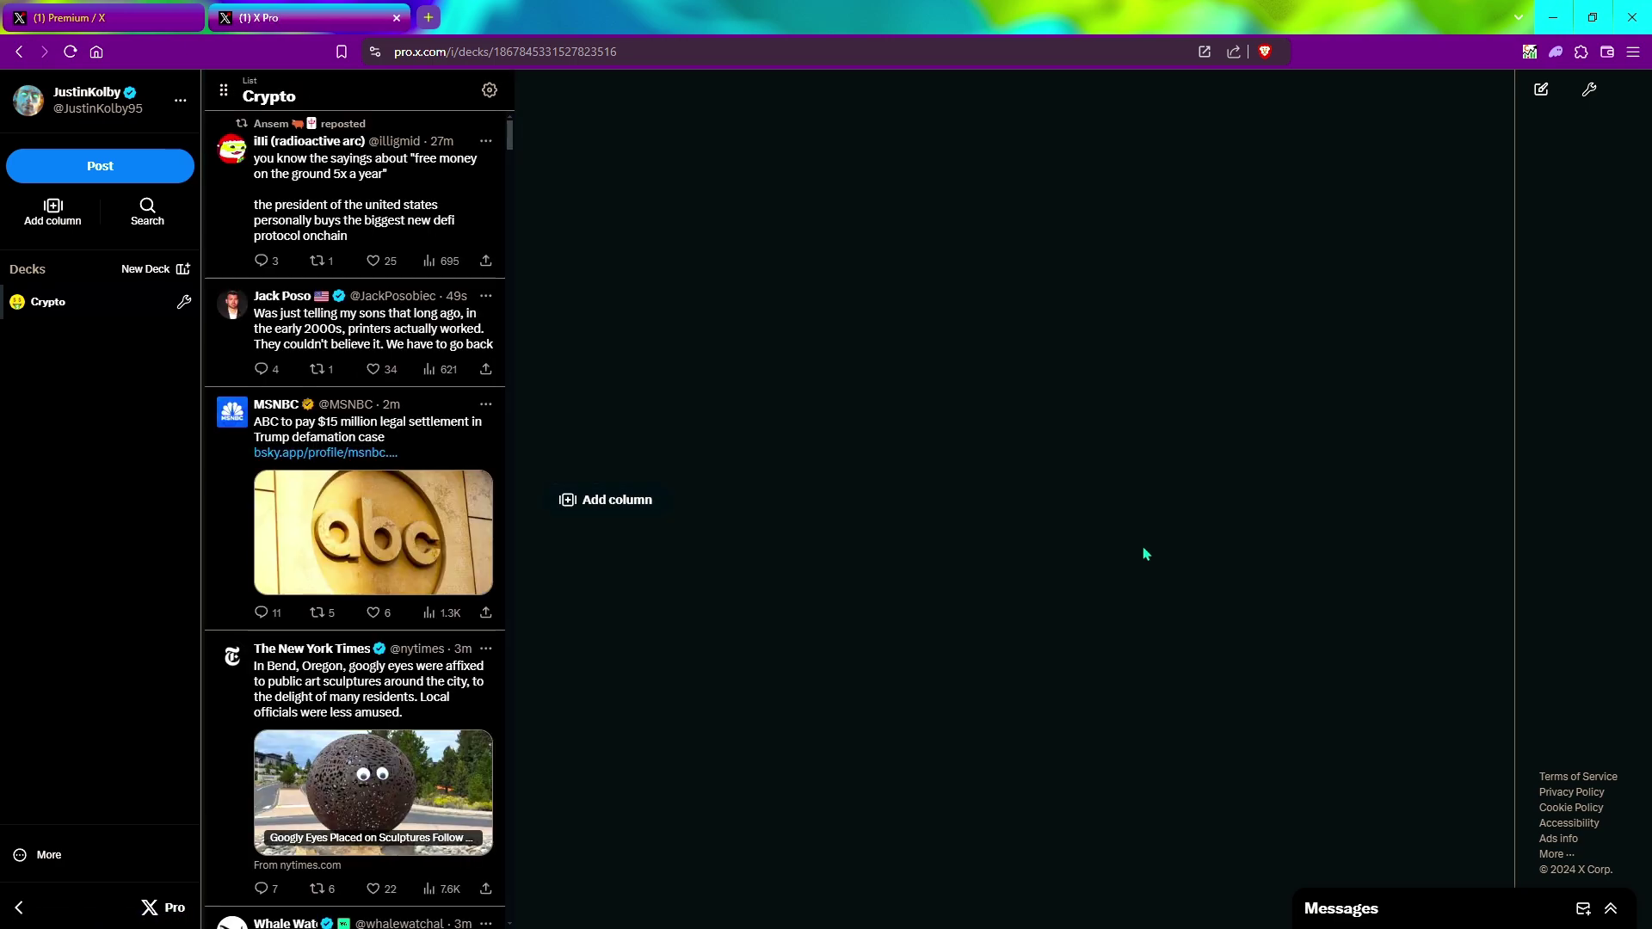